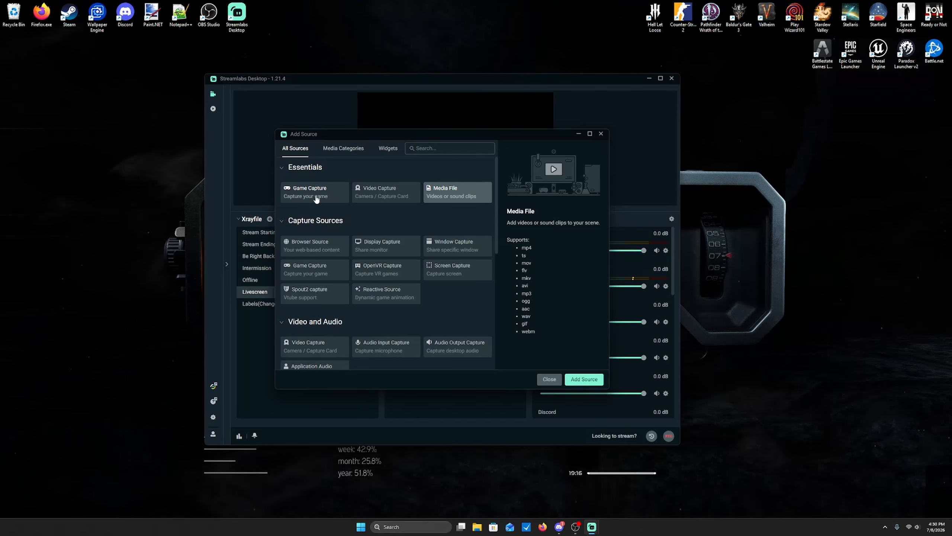
Add a Game Capture source named Game Capture to the Livescreen scene, keeping its default capture settings with Capture Audio (BETA) enabled.
click(316, 198)
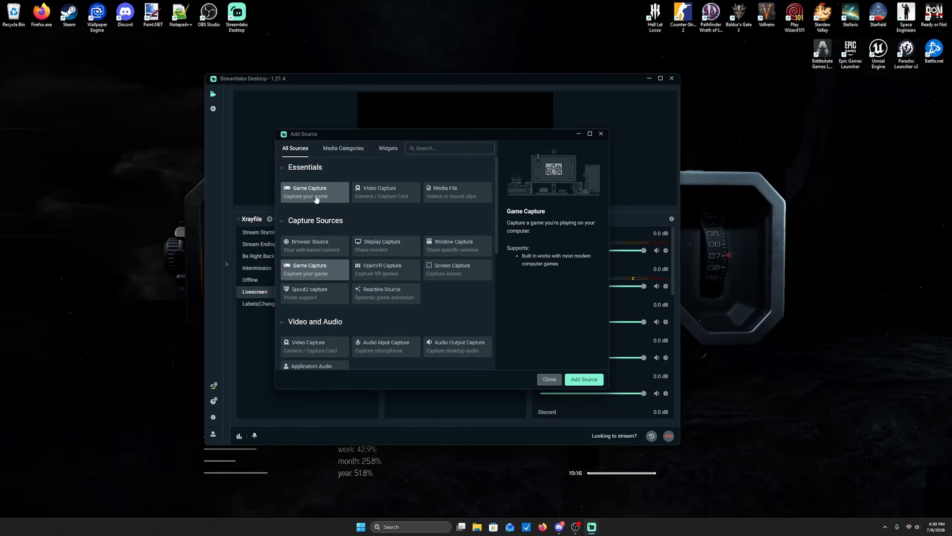
click(584, 378)
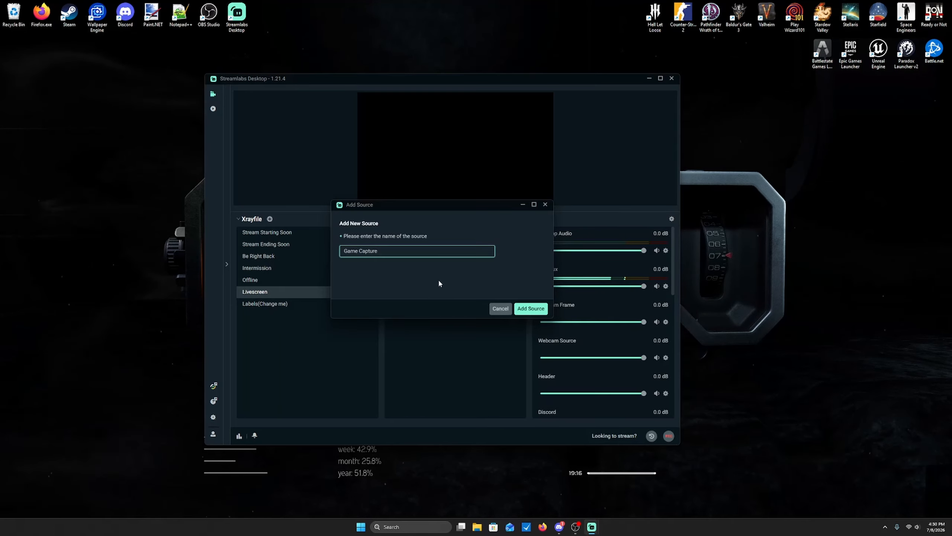
click(532, 309)
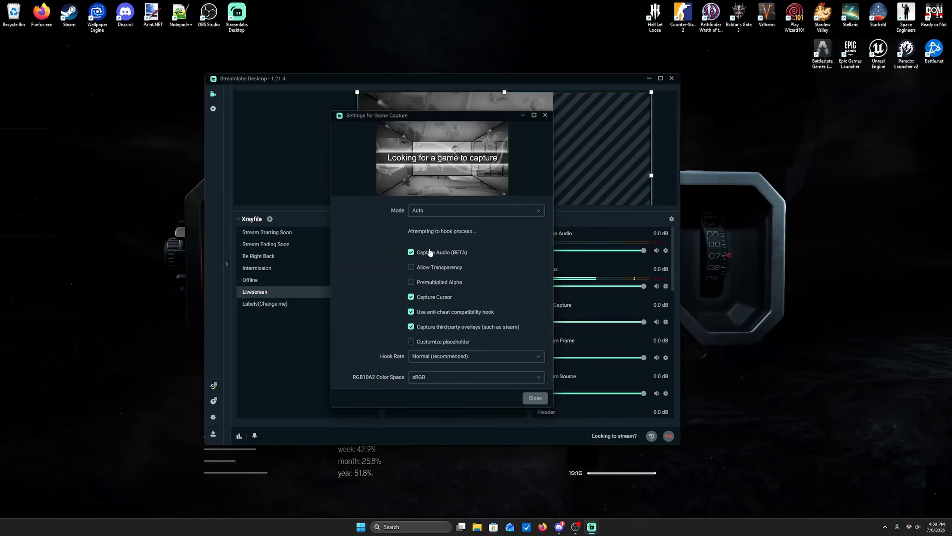
drag(401, 118, 374, 117)
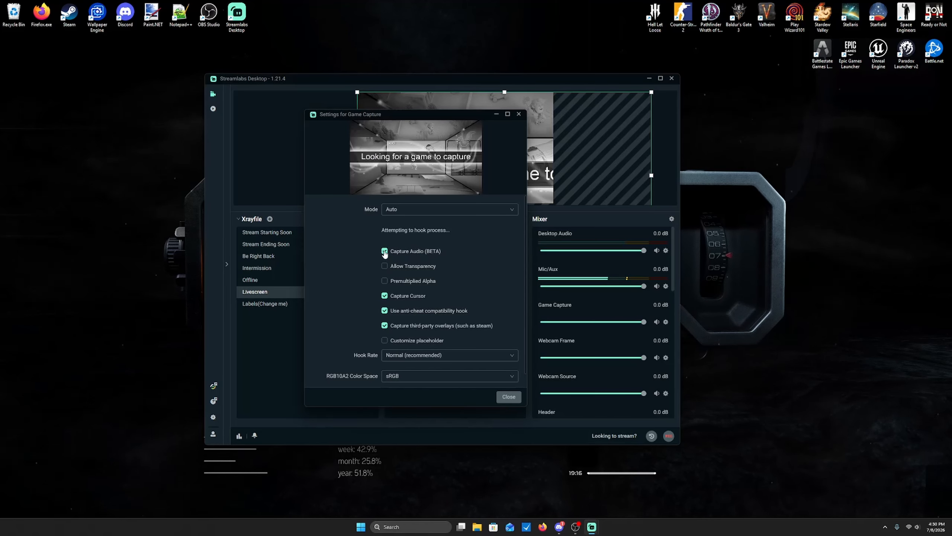
click(509, 397)
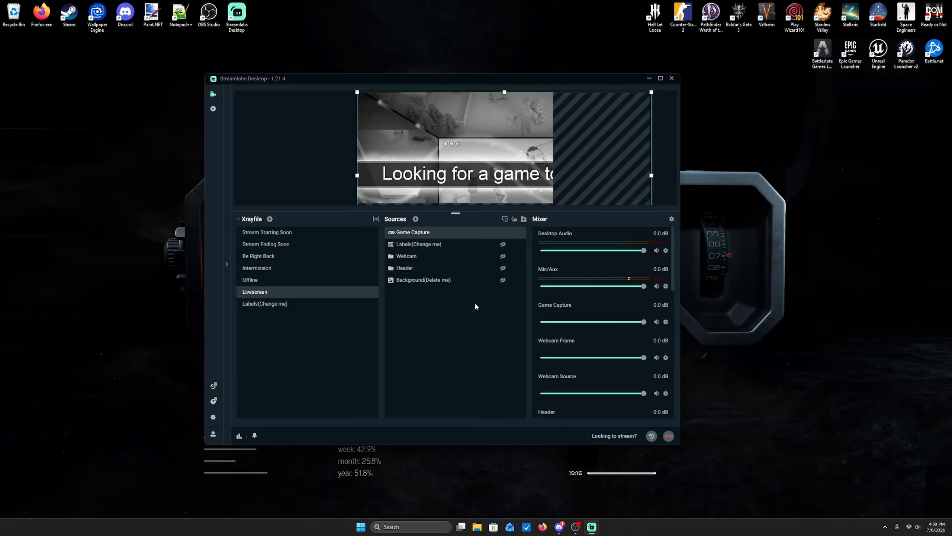
Check the Game Capture audio properties and the advanced audio settings for all mixer sources.
click(666, 322)
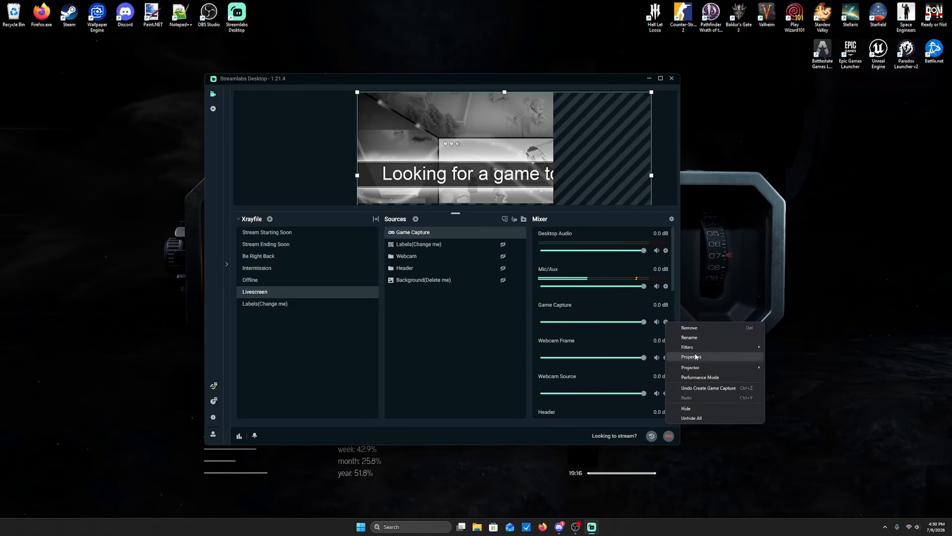
click(694, 357)
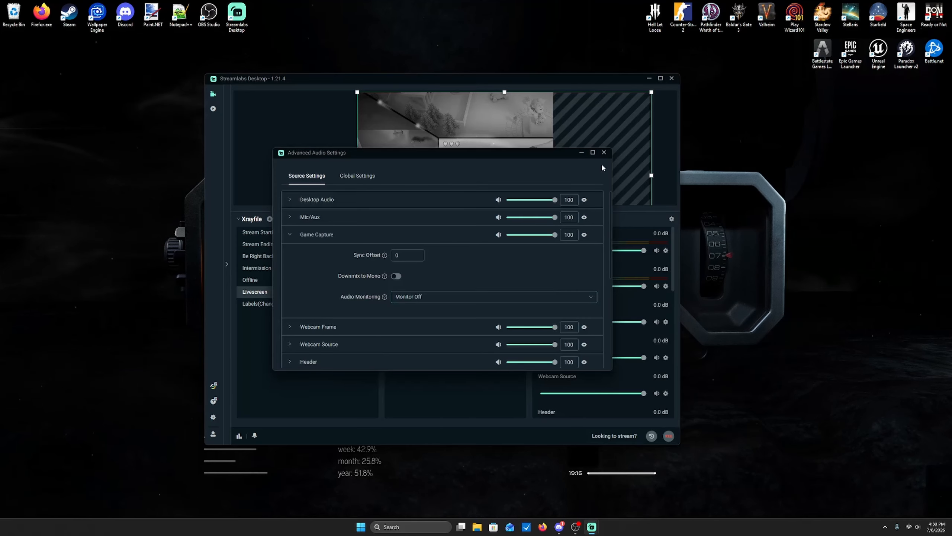
click(604, 152)
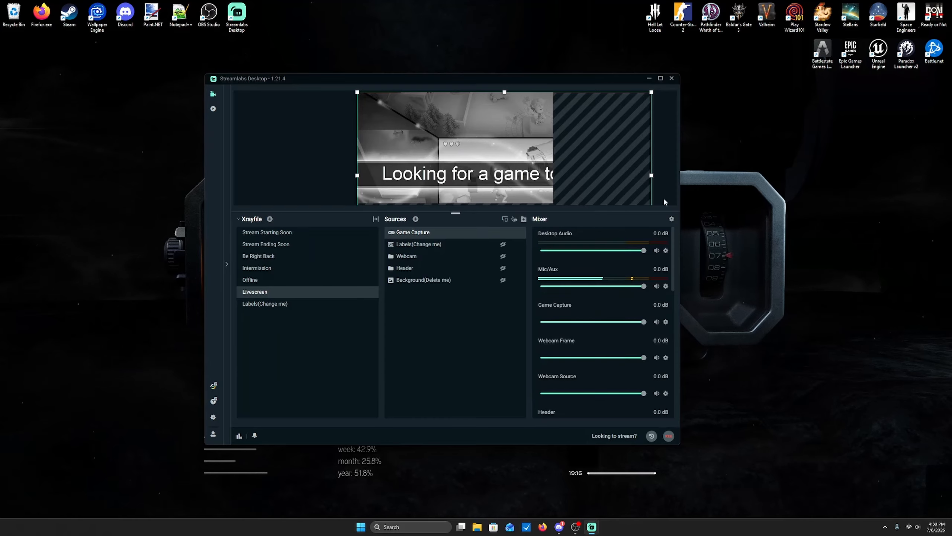
click(671, 219)
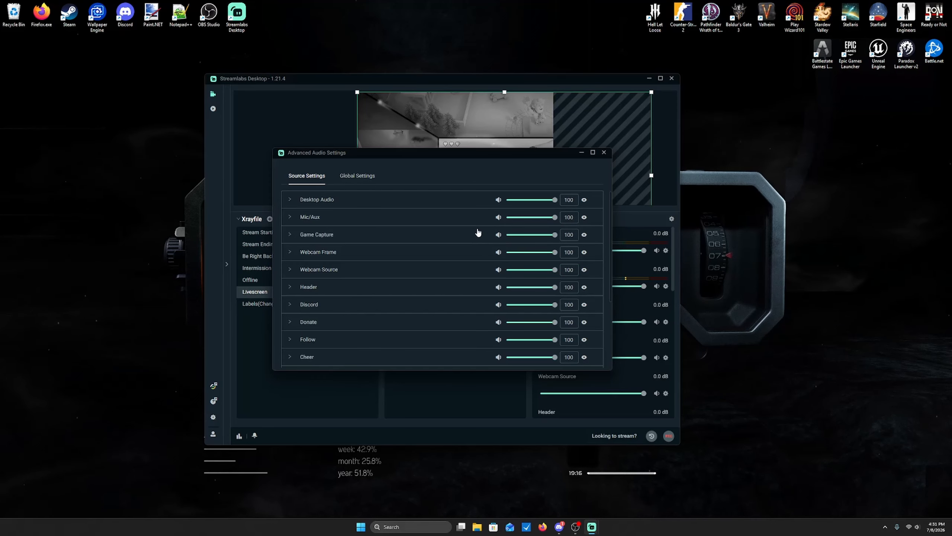
click(604, 152)
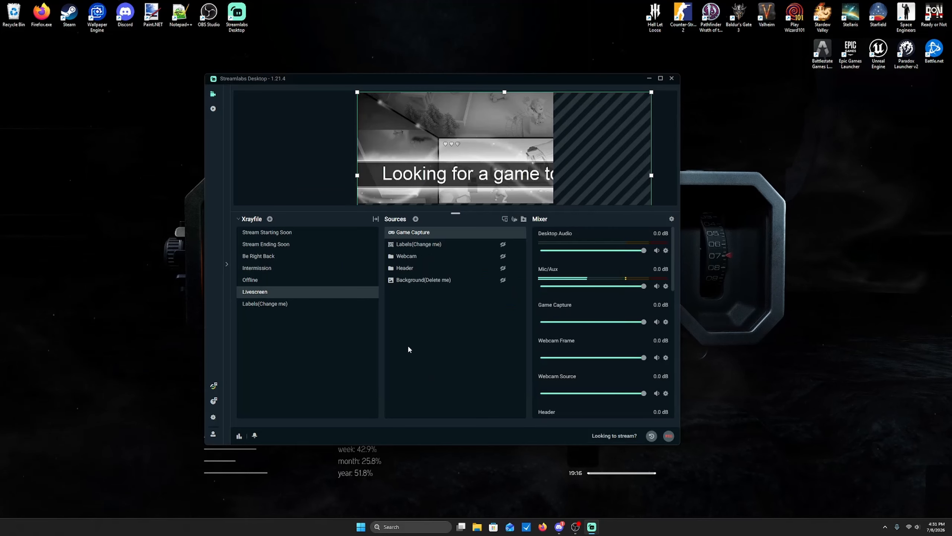
Switch the output mode to Advanced in the application's output settings.
click(213, 418)
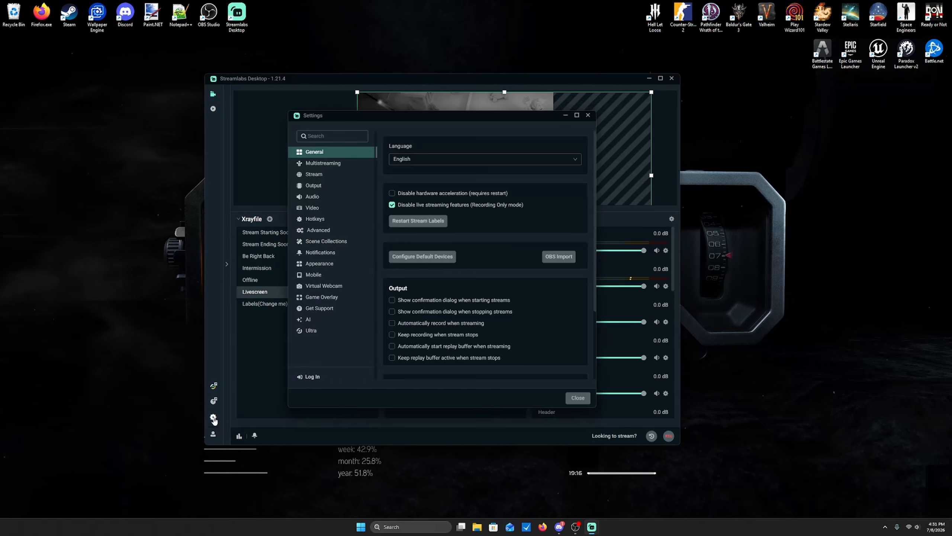
click(321, 186)
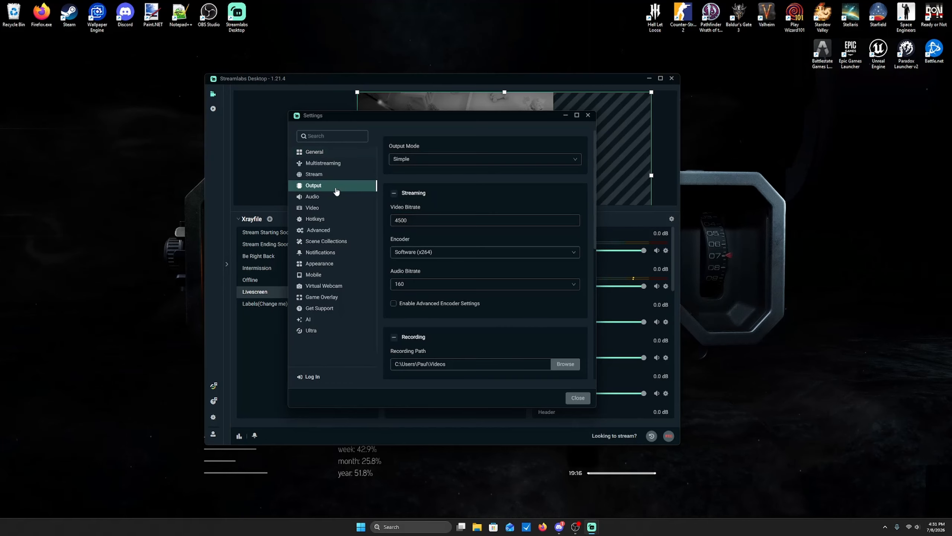
click(412, 161)
click(409, 186)
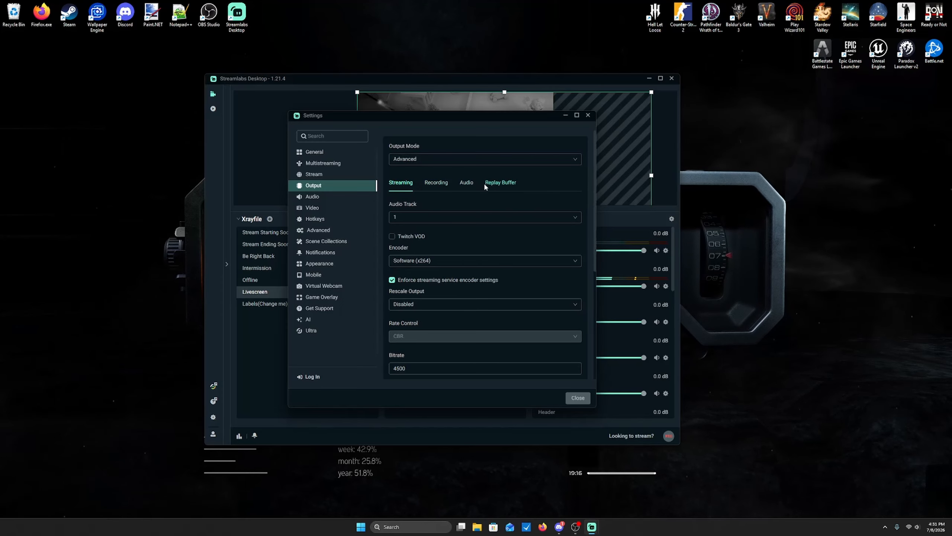
Enable audio tracks 1 through 6 for recording in the output settings and close the settings.
click(440, 187)
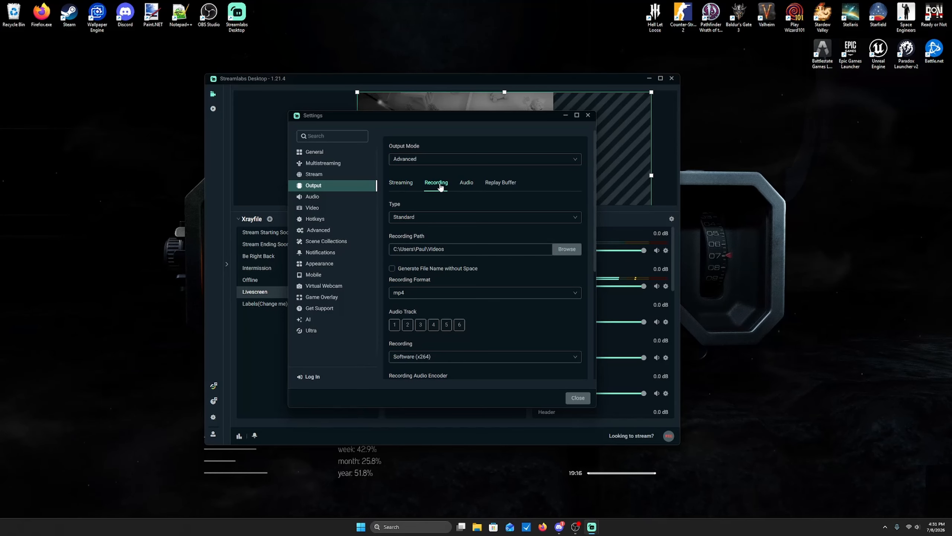
click(394, 325)
click(408, 324)
click(420, 325)
click(434, 324)
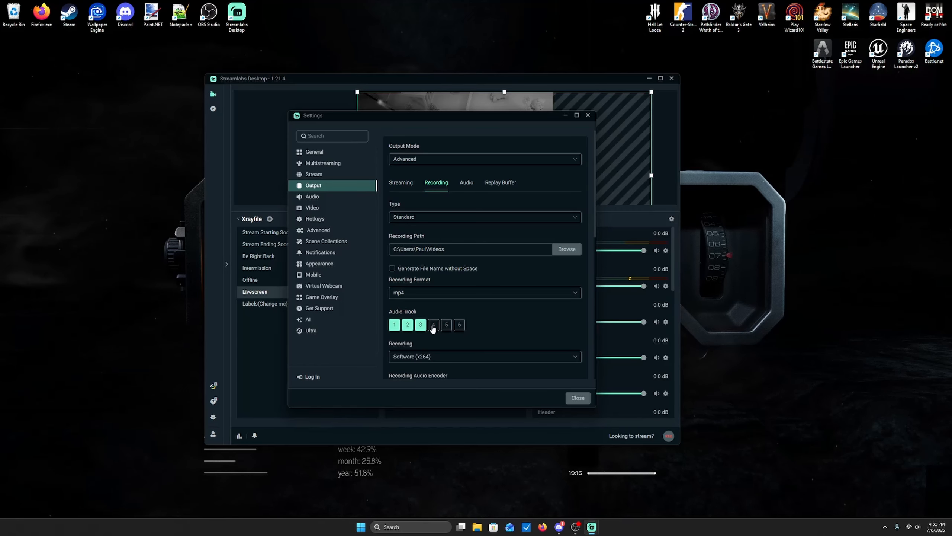
click(446, 324)
click(460, 324)
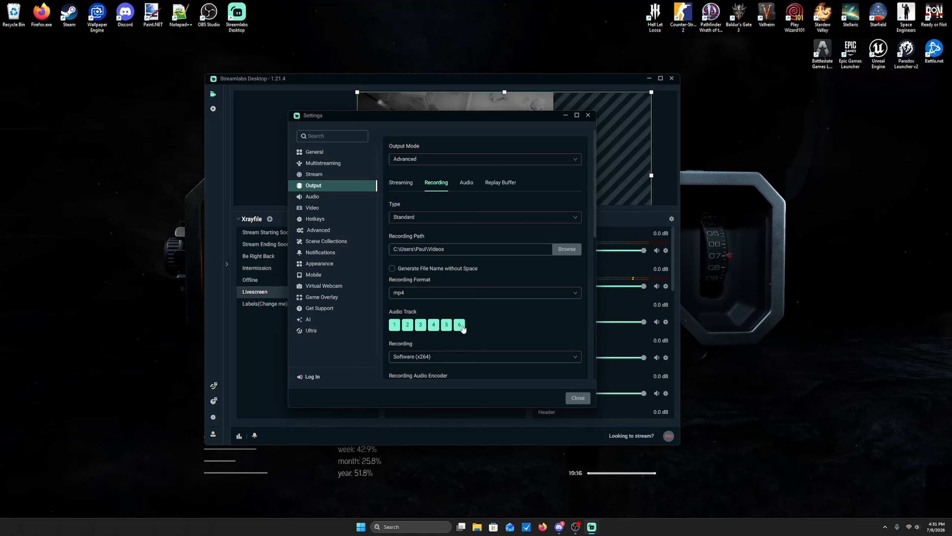
click(578, 397)
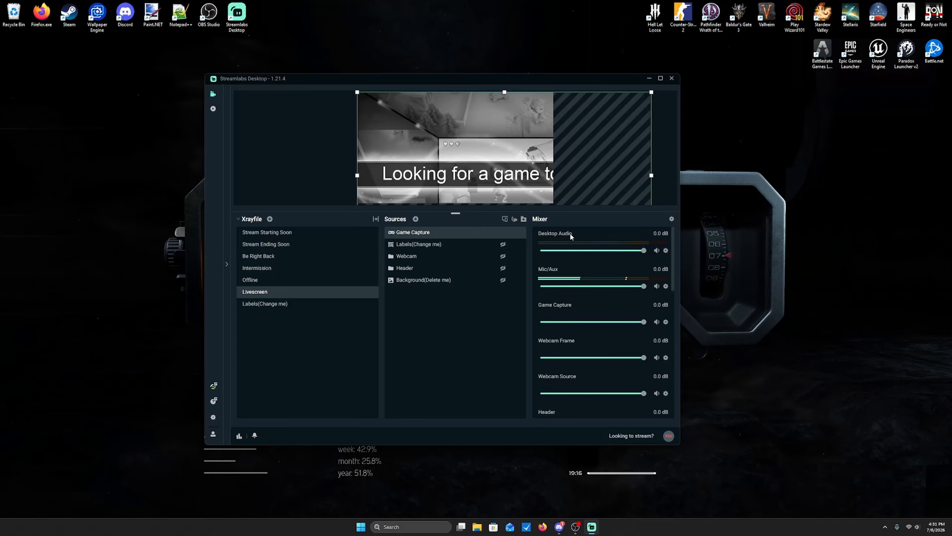
Mute the Desktop Audio source in the mixer and lower its volume to zero.
click(658, 251)
drag(644, 251, 529, 254)
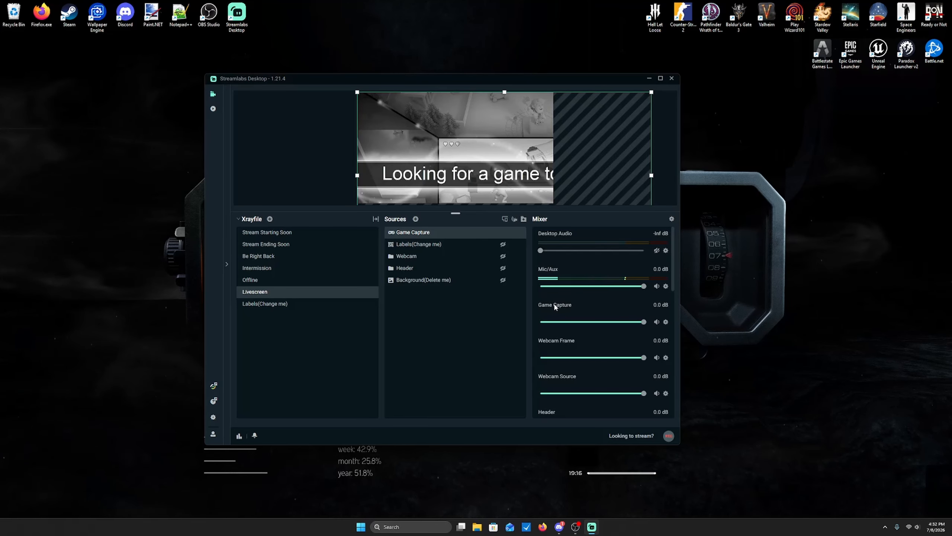
In the advanced audio settings, remove recording track 1 from every source from Webcam Frame through Youtube.
click(672, 219)
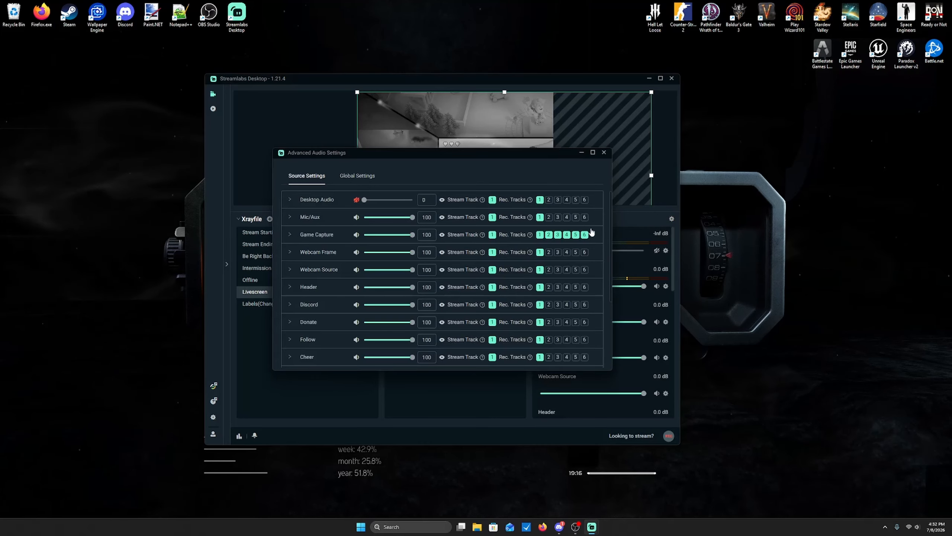
scroll(502, 254, down, 3)
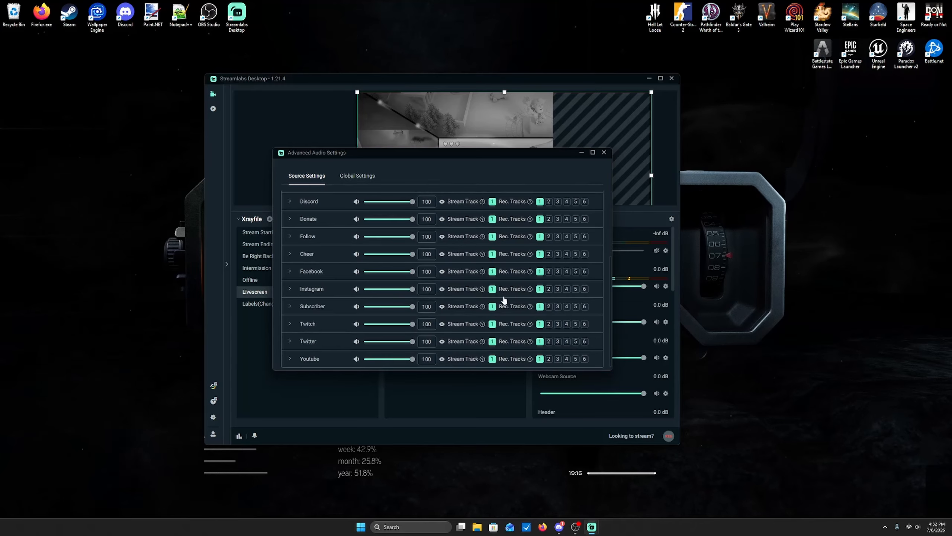
click(540, 359)
click(540, 341)
click(539, 323)
click(540, 306)
click(540, 288)
click(540, 272)
click(540, 254)
scroll(541, 265, up, 2)
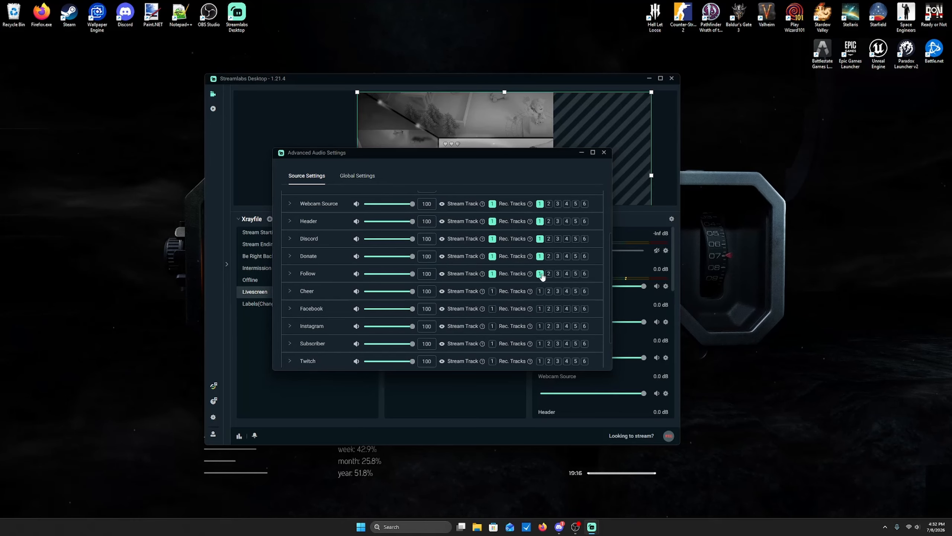
click(540, 256)
scroll(541, 260, up, 2)
click(540, 276)
click(539, 258)
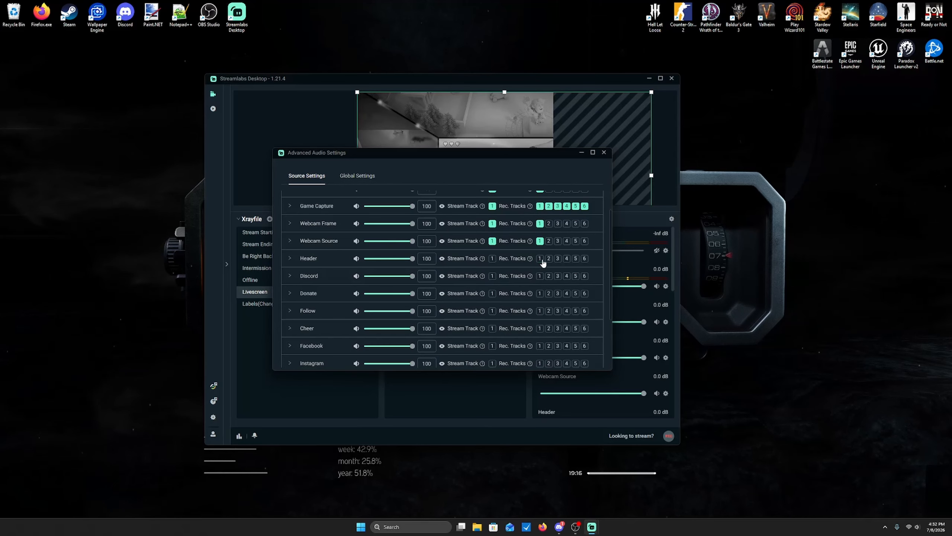
click(539, 241)
click(540, 223)
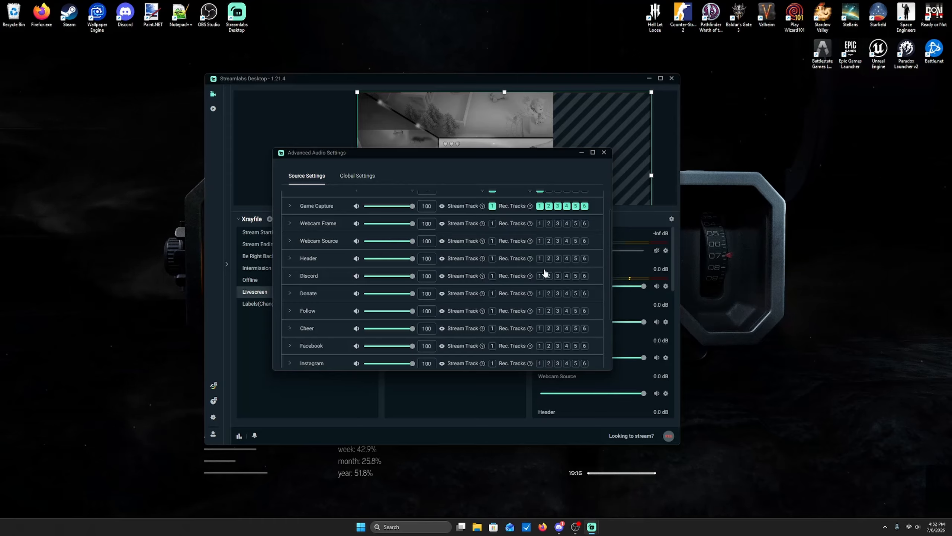
Remove Desktop Audio from recording track 1 and assign Mic/Aux to recording track 2 only.
scroll(540, 315, up, 2)
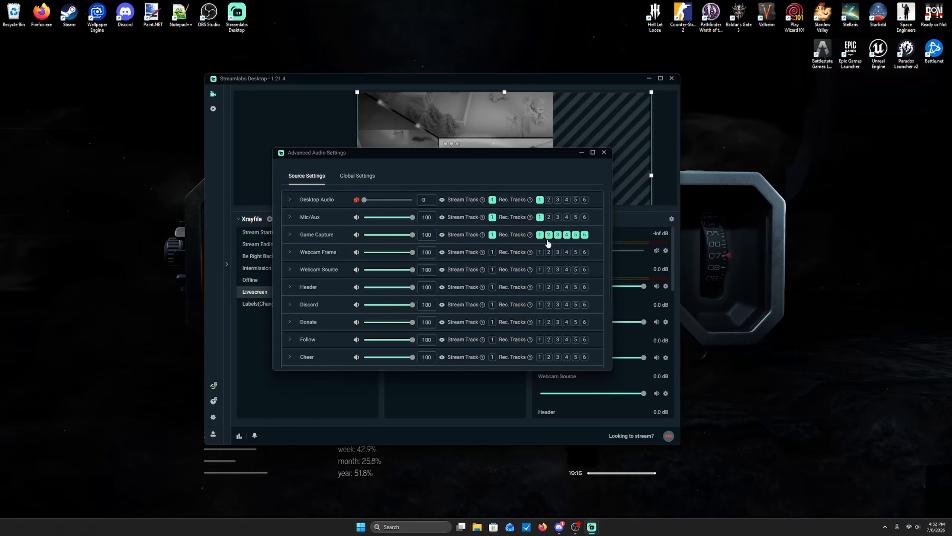
click(540, 199)
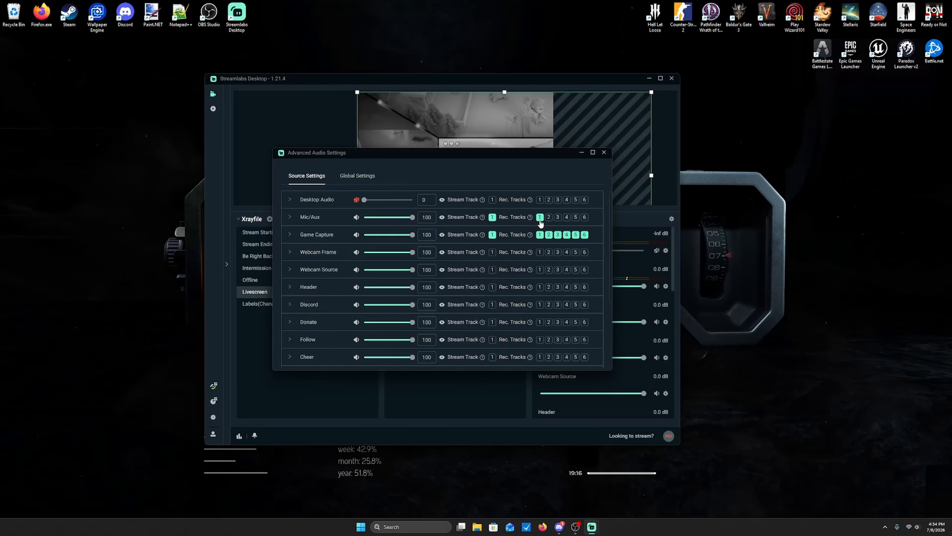
click(540, 218)
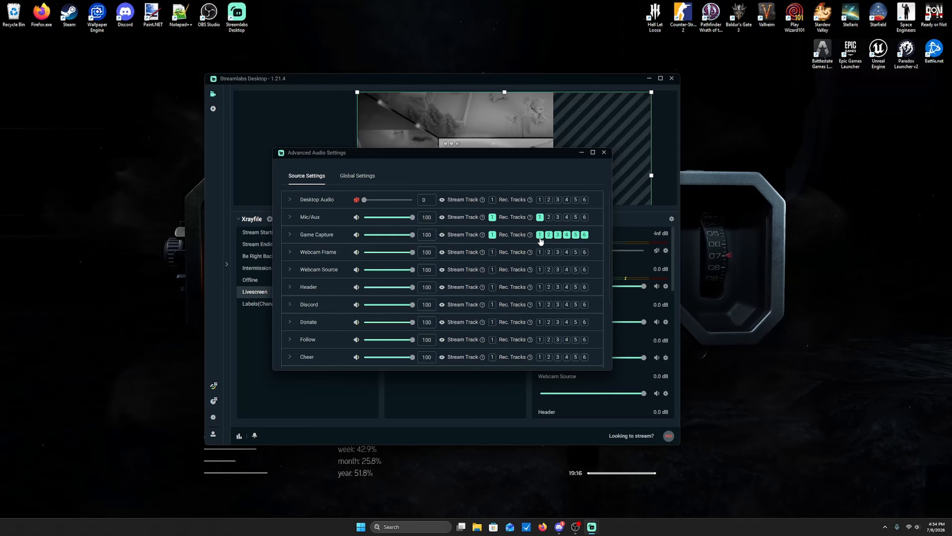
click(540, 218)
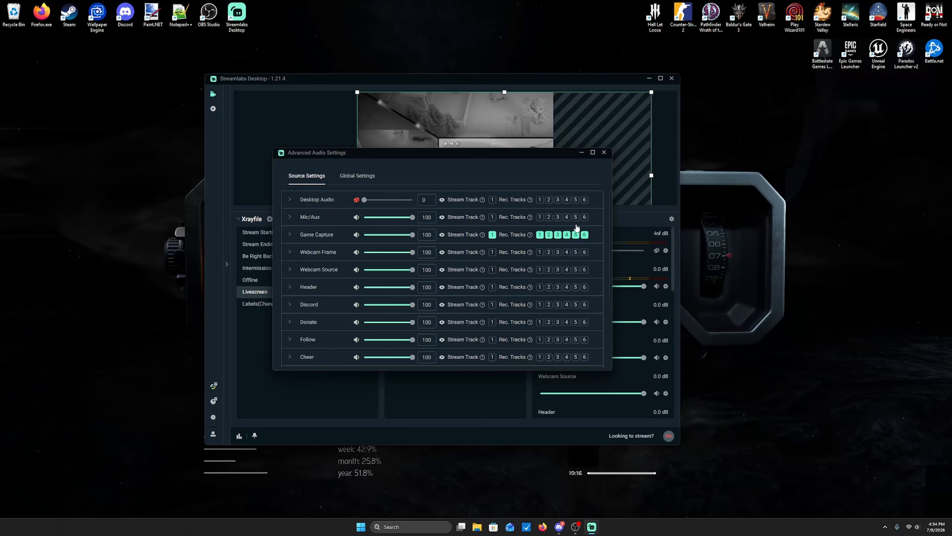
click(550, 218)
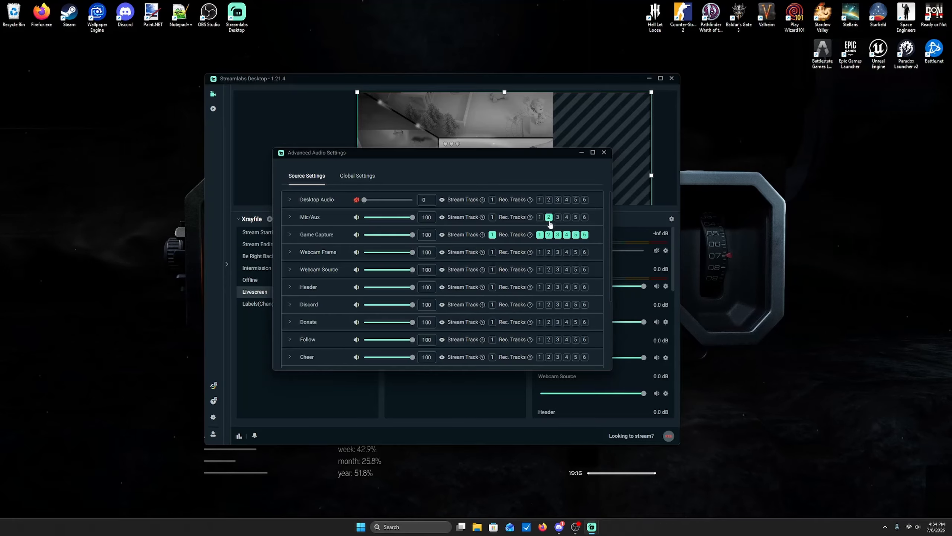
Assign Game Capture to recording track 3 only and close the advanced audio settings.
click(539, 235)
click(549, 235)
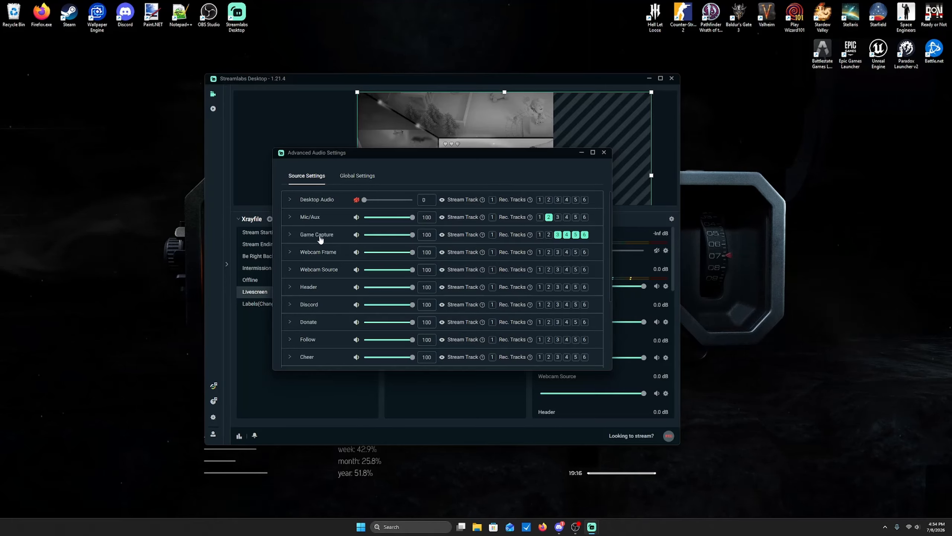
click(567, 235)
click(576, 234)
click(584, 234)
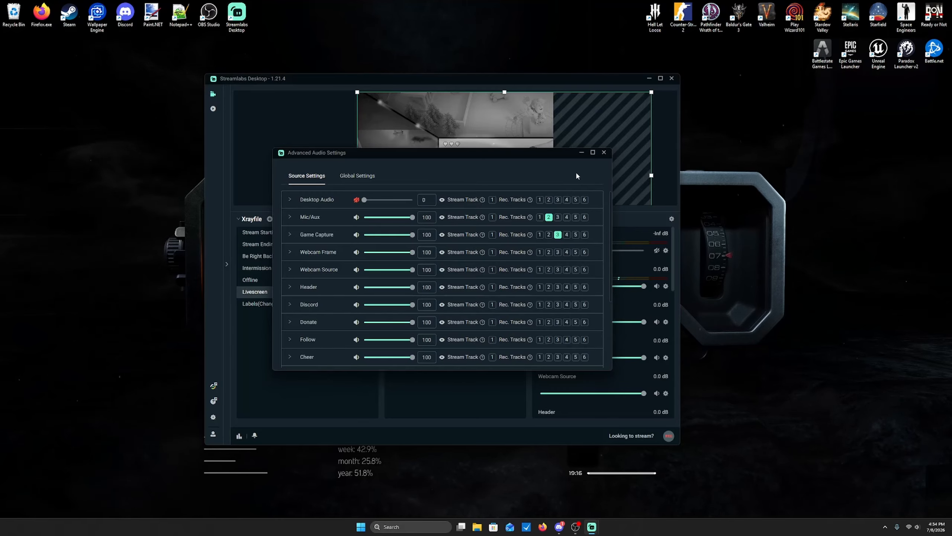
click(603, 152)
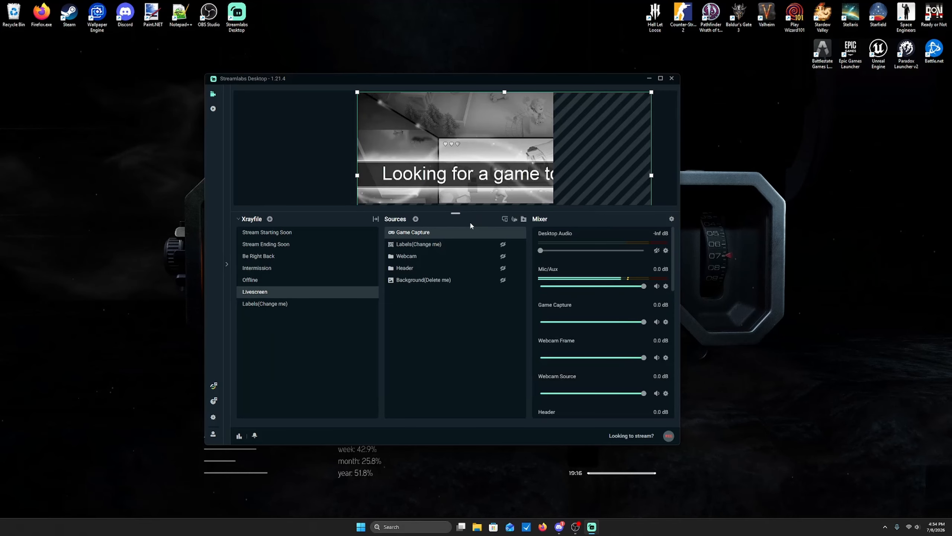
Add an Application Audio source named Firefox to the Livescreen scene.
click(416, 218)
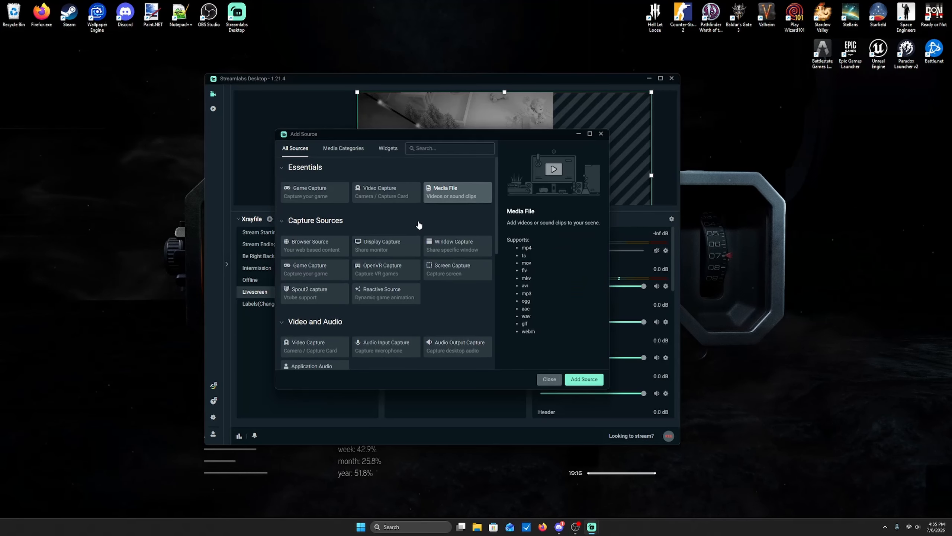
scroll(392, 248, down, 3)
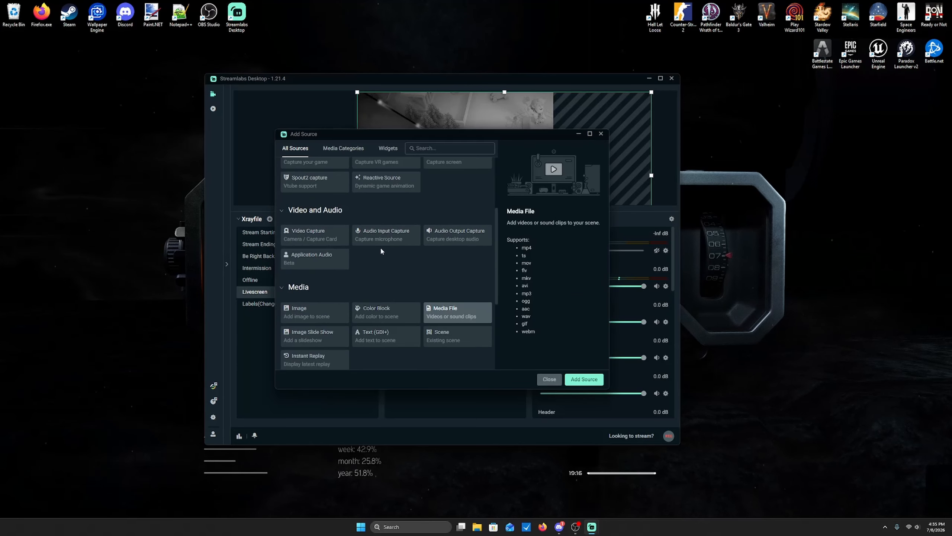
click(318, 265)
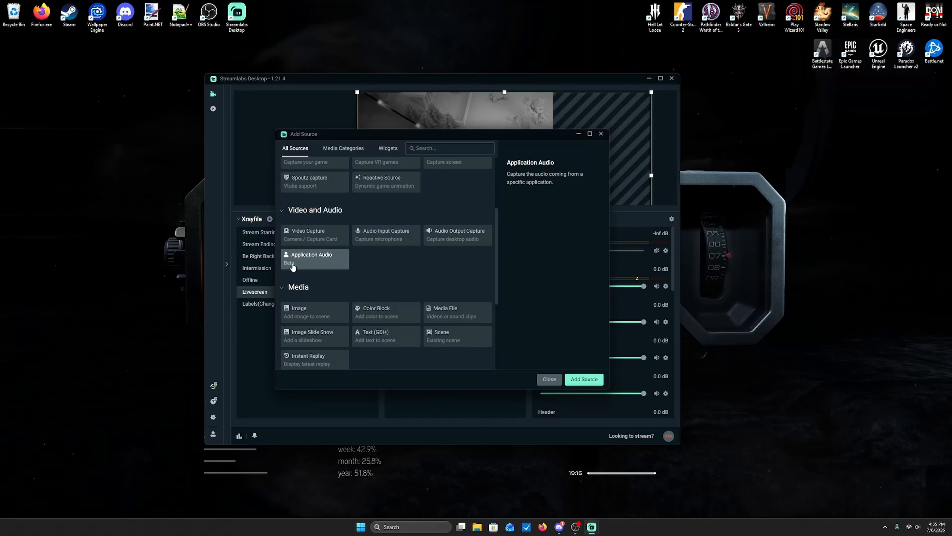
click(583, 380)
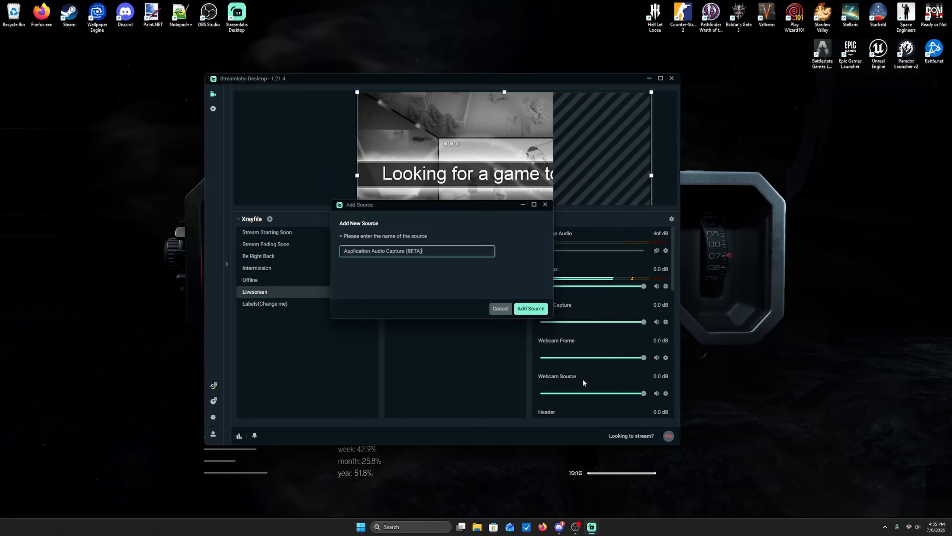
drag(435, 253, 332, 247)
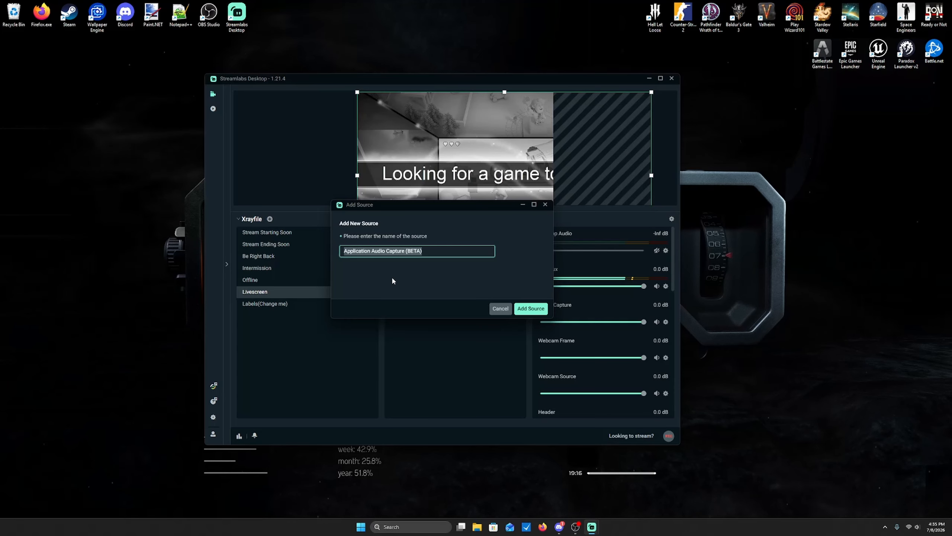
text(Firefox)
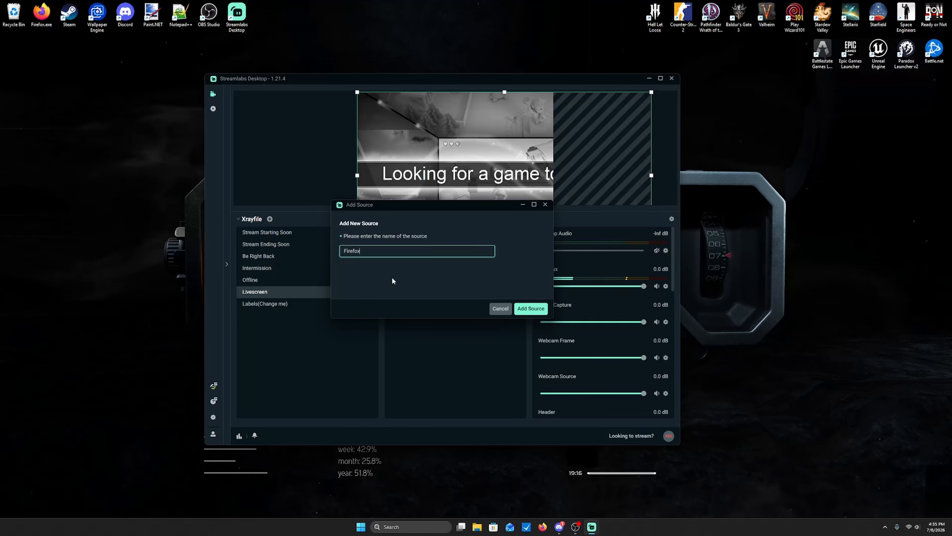
click(530, 309)
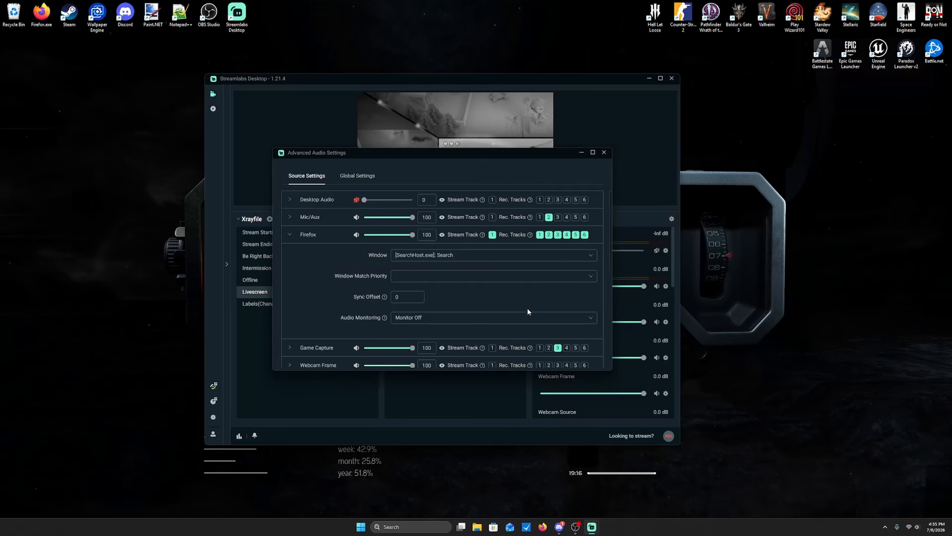
Check the Firefox source's capture window choices and launch the Firefox browser beside the settings.
click(502, 256)
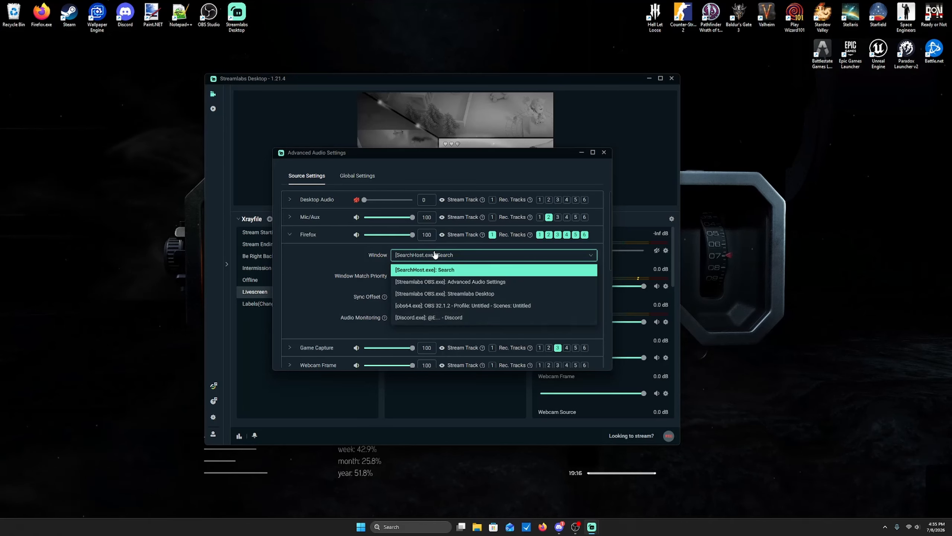
click(326, 291)
click(542, 526)
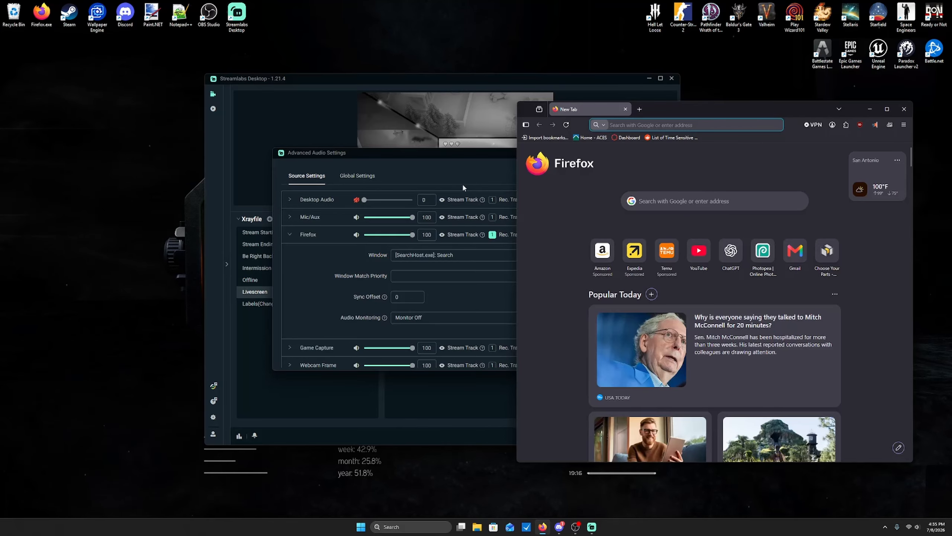
drag(666, 111, 654, 113)
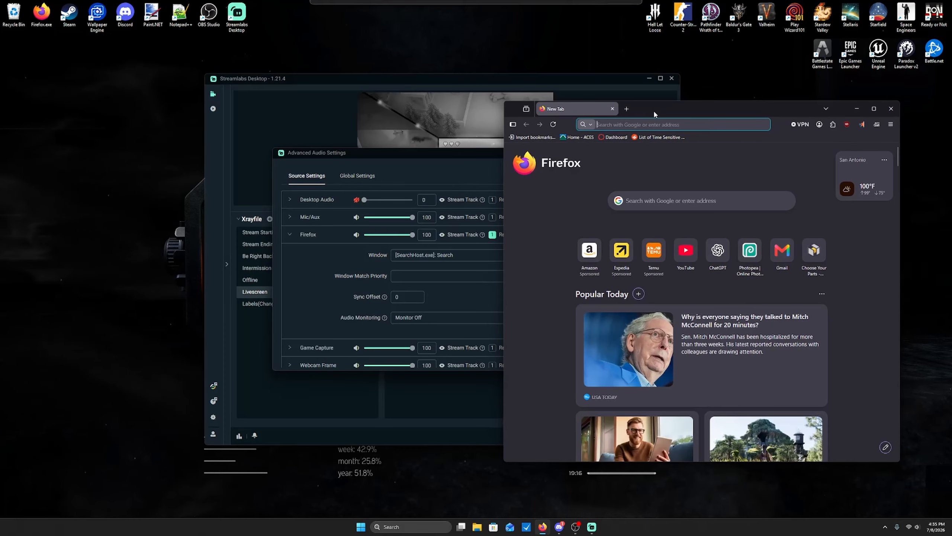
Reopen the Firefox source's audio settings and examine its capture window choices for the running browser.
click(554, 78)
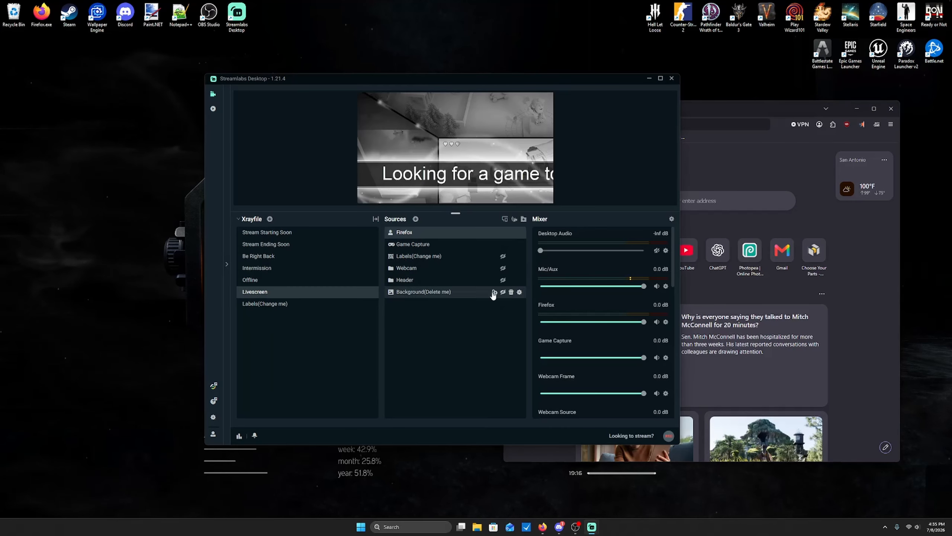
double_click(478, 232)
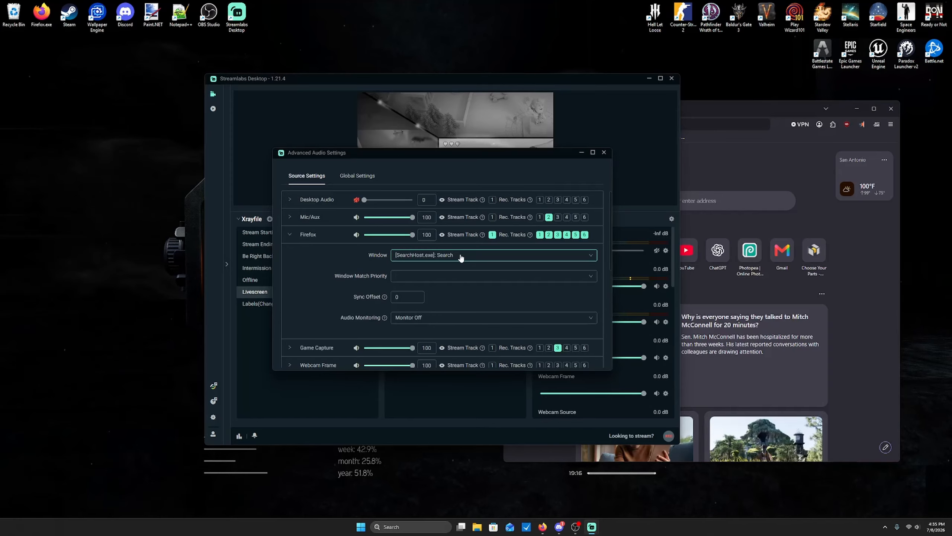
click(461, 257)
scroll(446, 308, down, 1)
scroll(446, 310, up, 1)
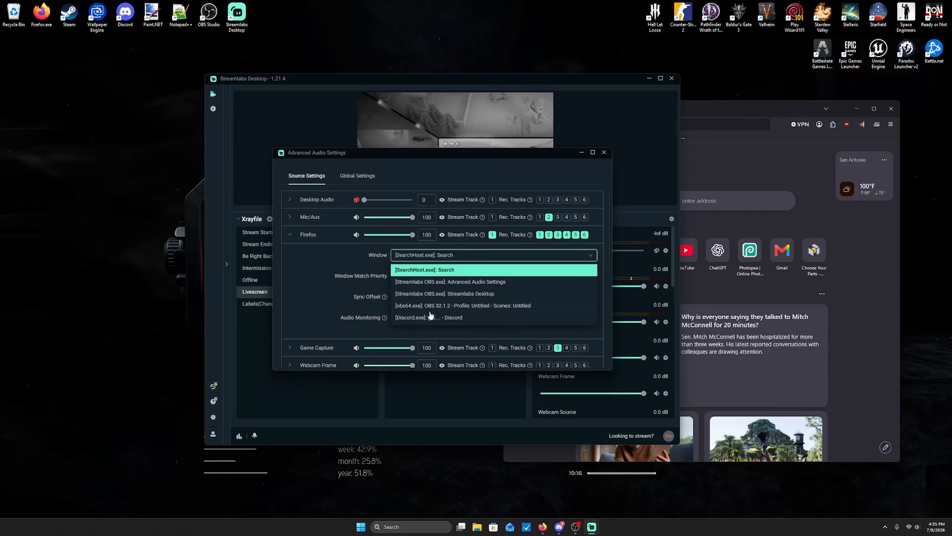
click(499, 270)
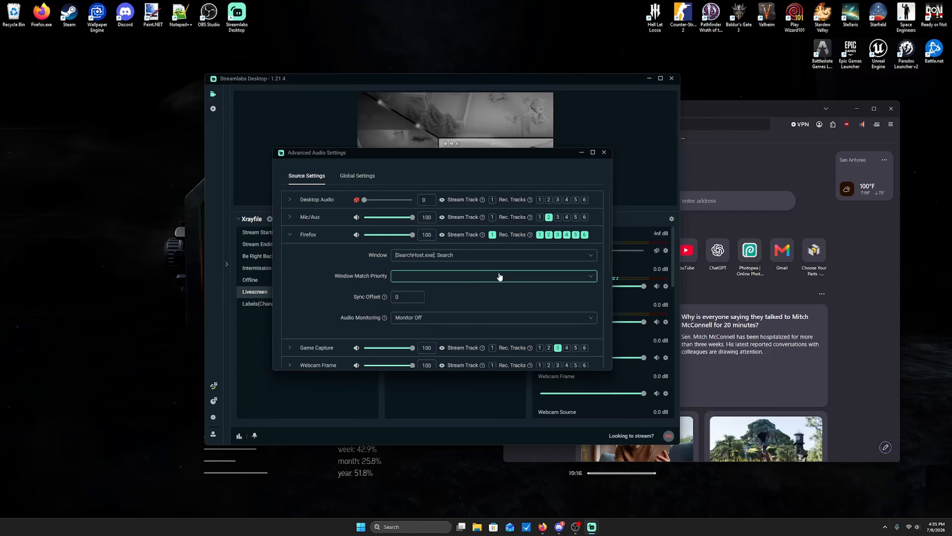
click(604, 152)
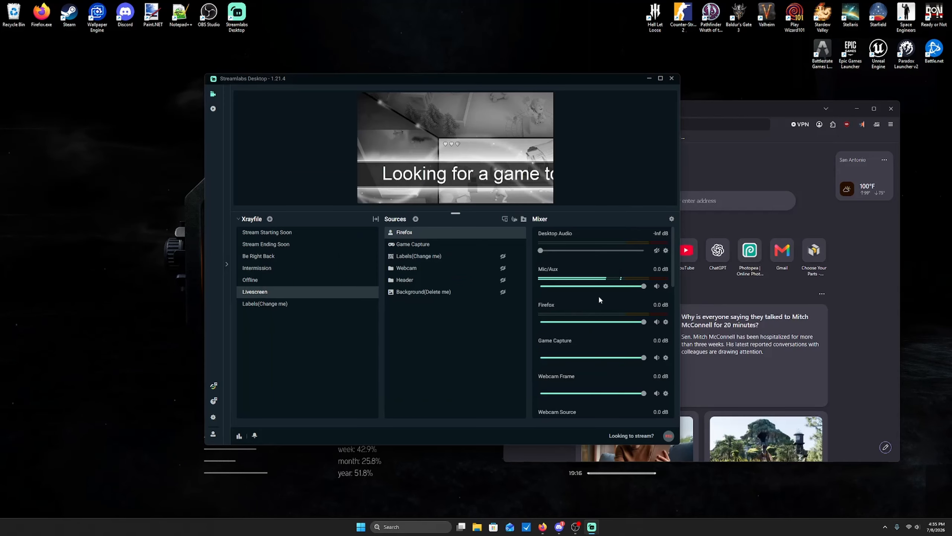
click(671, 219)
click(334, 240)
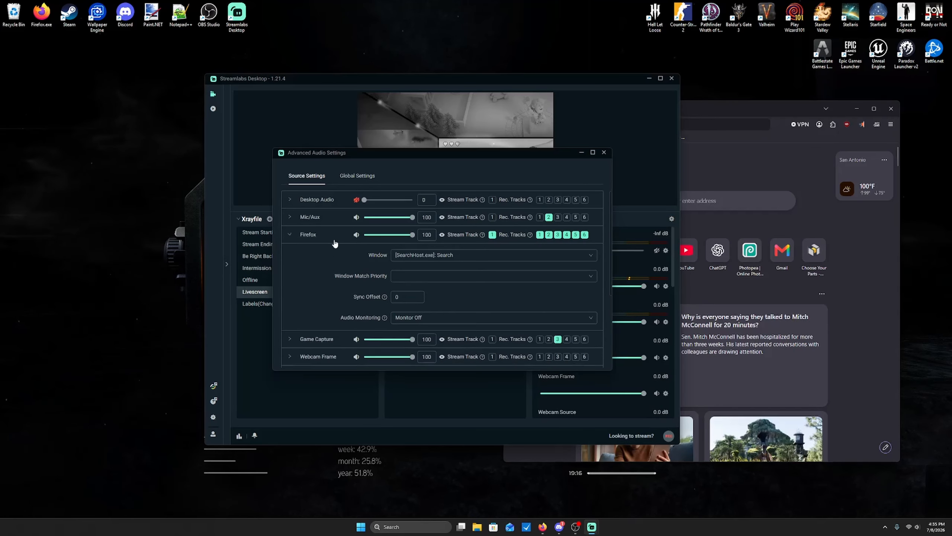
click(430, 255)
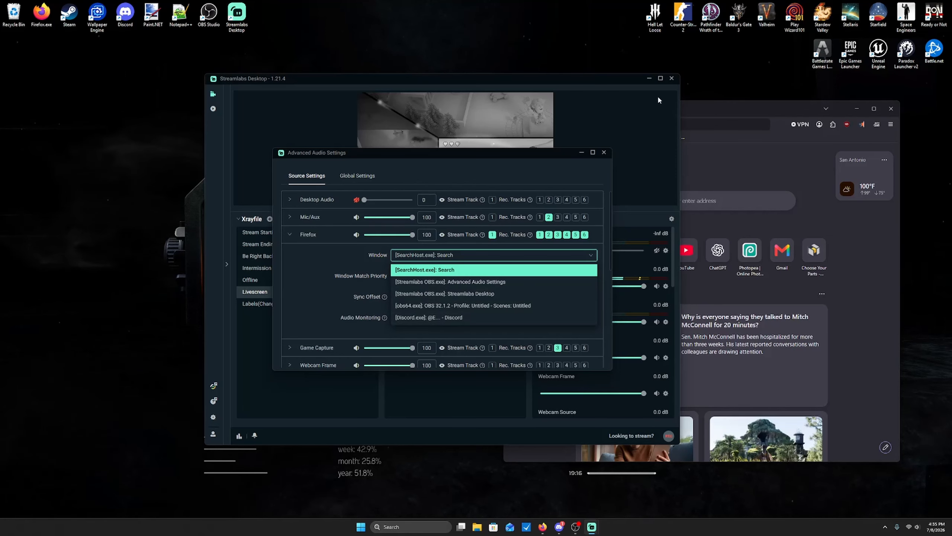
click(605, 152)
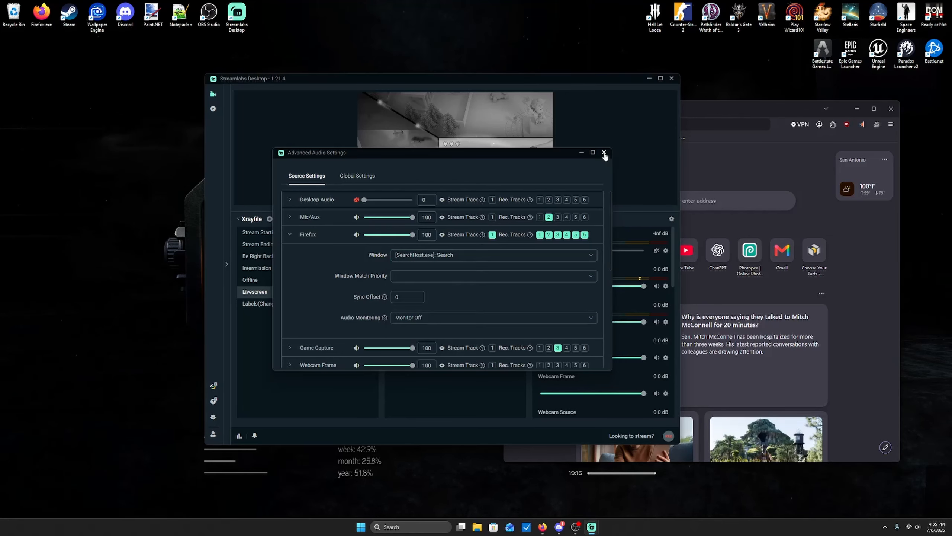
click(604, 152)
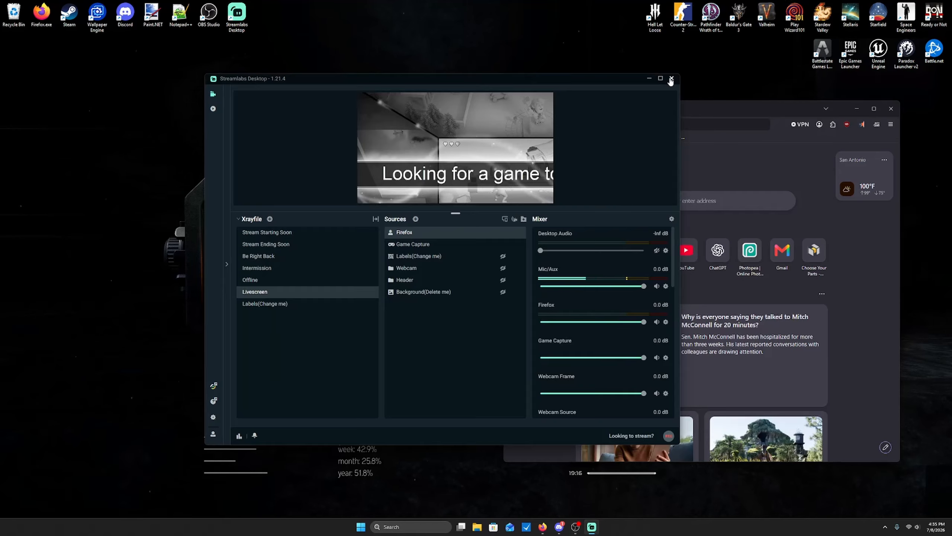
Restart Streamlabs Desktop and set the Firefox source's capture window to [firefox.exe]: Mozilla Firefox.
click(670, 79)
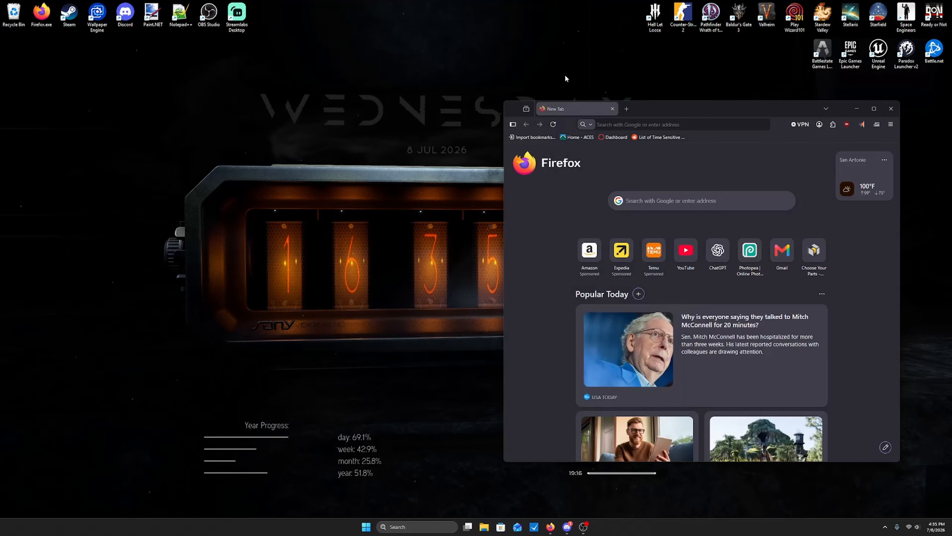
click(236, 15)
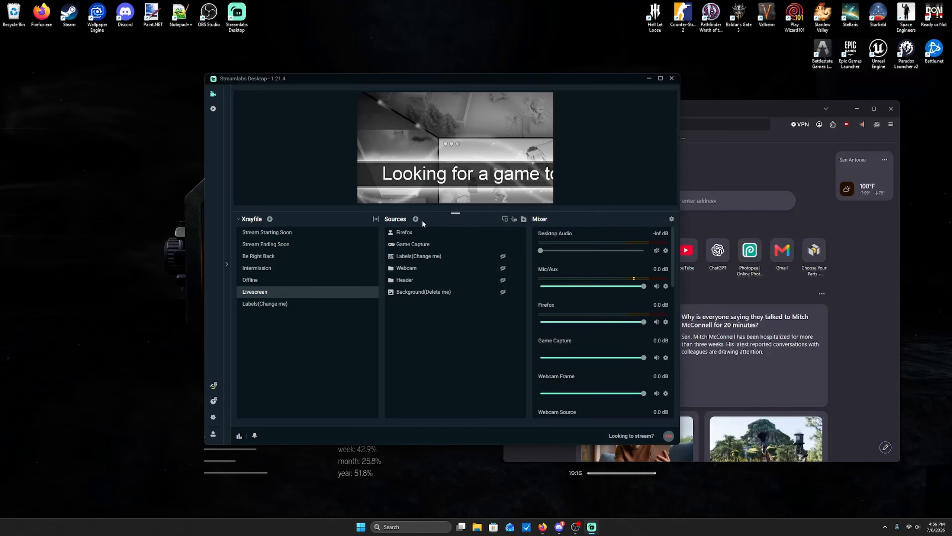
double_click(468, 236)
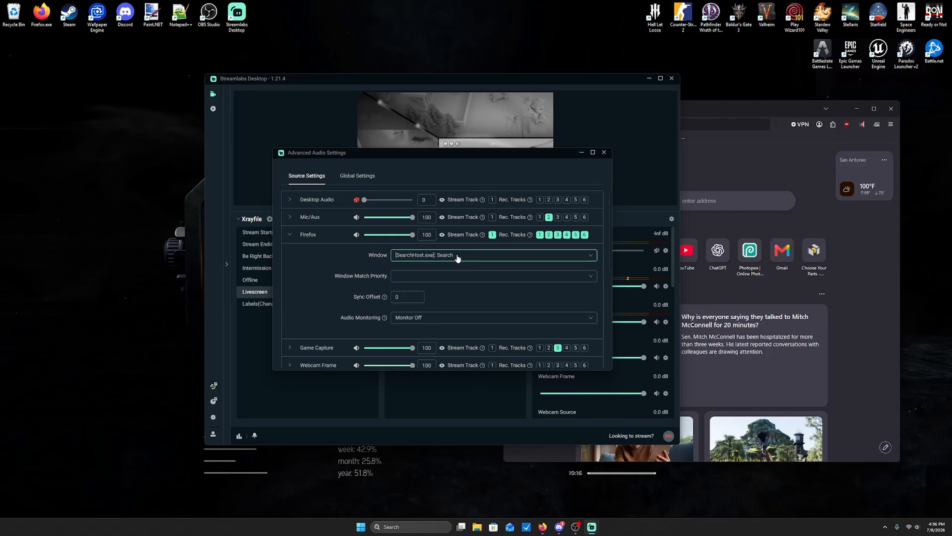
click(455, 256)
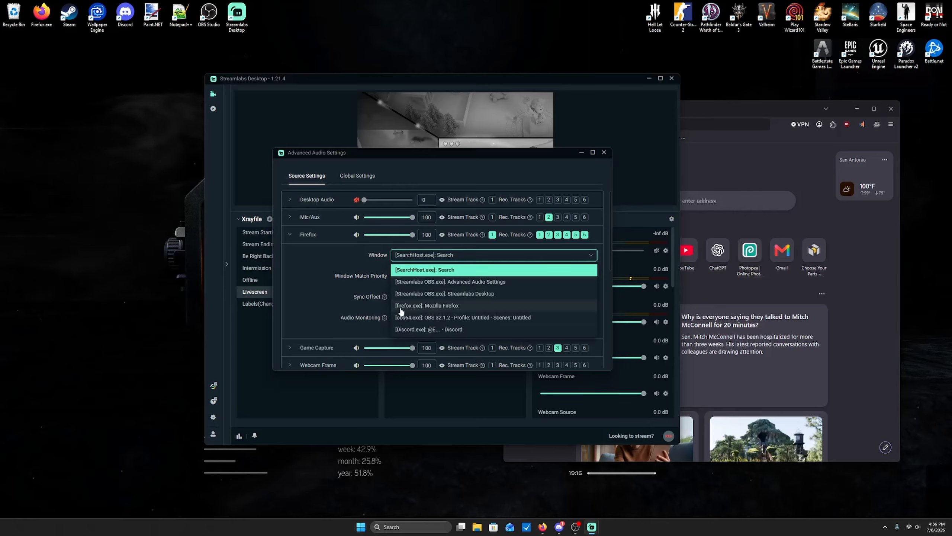
click(433, 307)
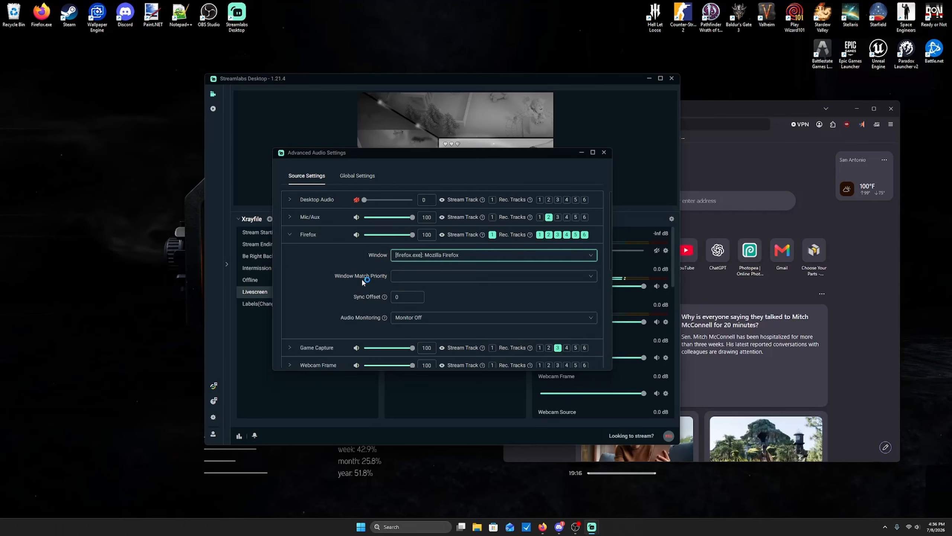
Set the Firefox source's window match priority to "Match title, otherwise find window of same executable".
click(416, 279)
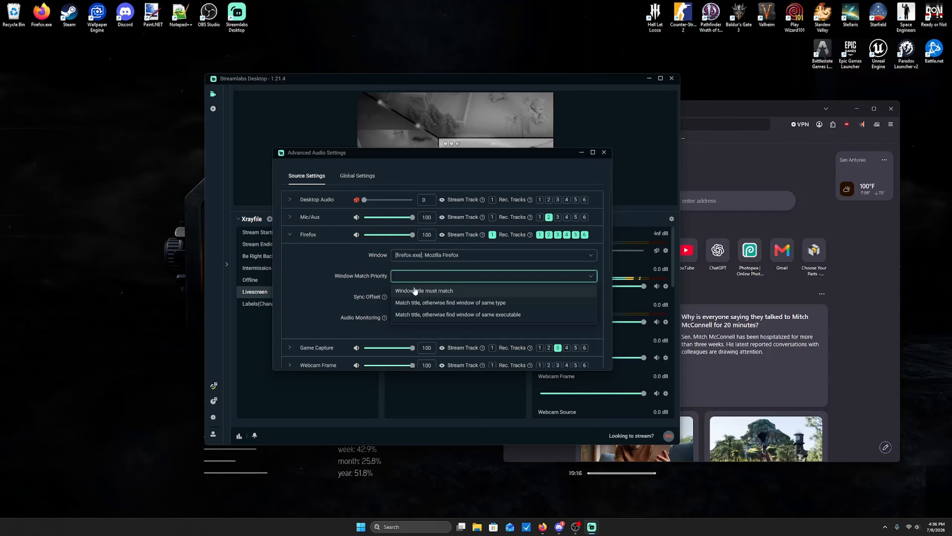
click(427, 291)
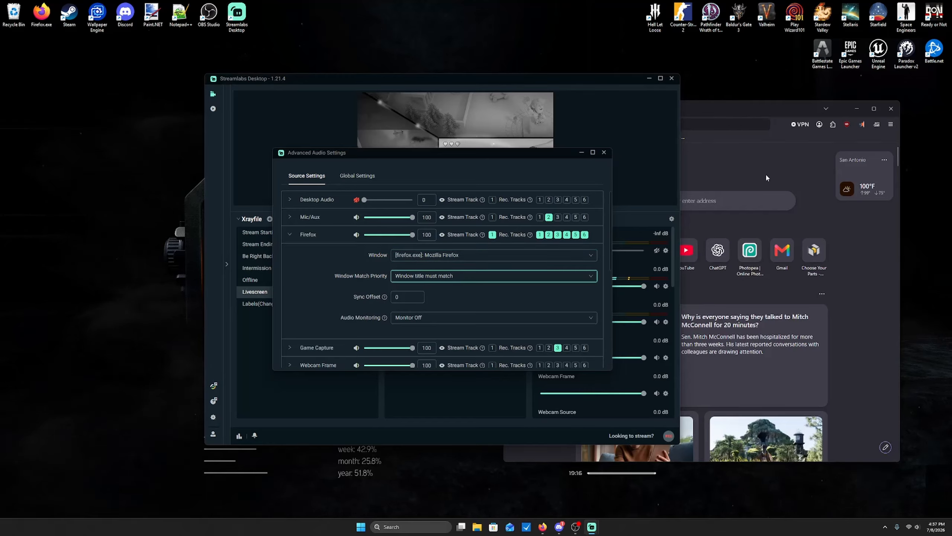
click(420, 276)
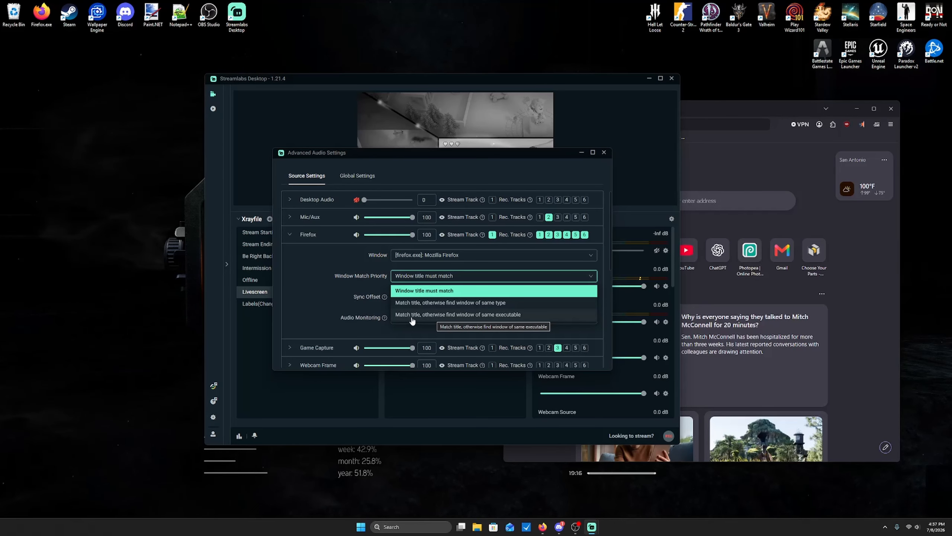
click(471, 316)
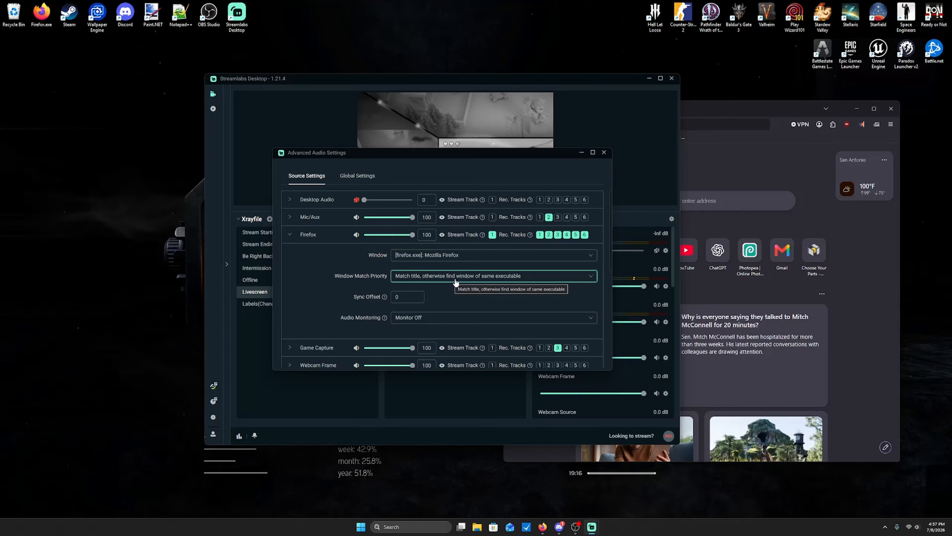
click(707, 105)
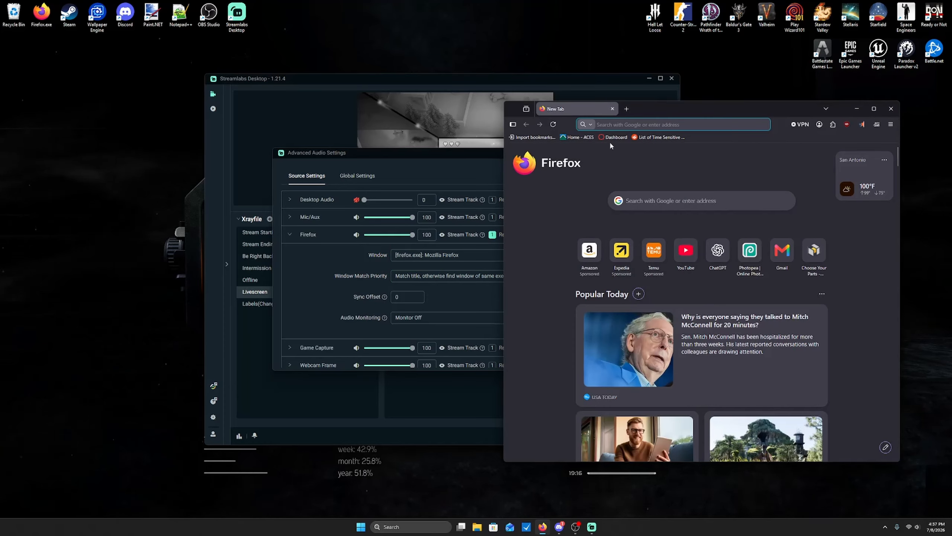
click(485, 218)
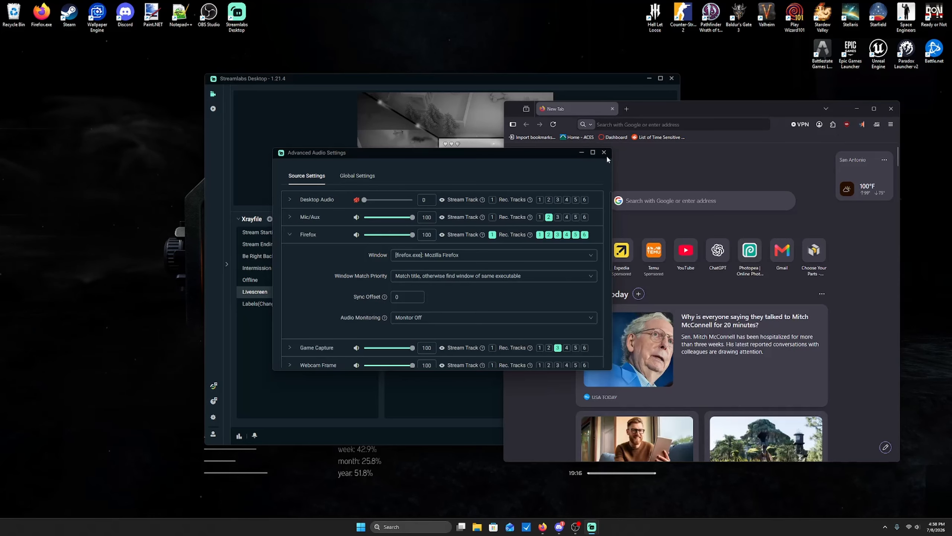
Collapse the Firefox source's details, then close the Firefox browser and the advanced audio settings.
click(493, 234)
click(323, 238)
click(577, 110)
middle_click(577, 109)
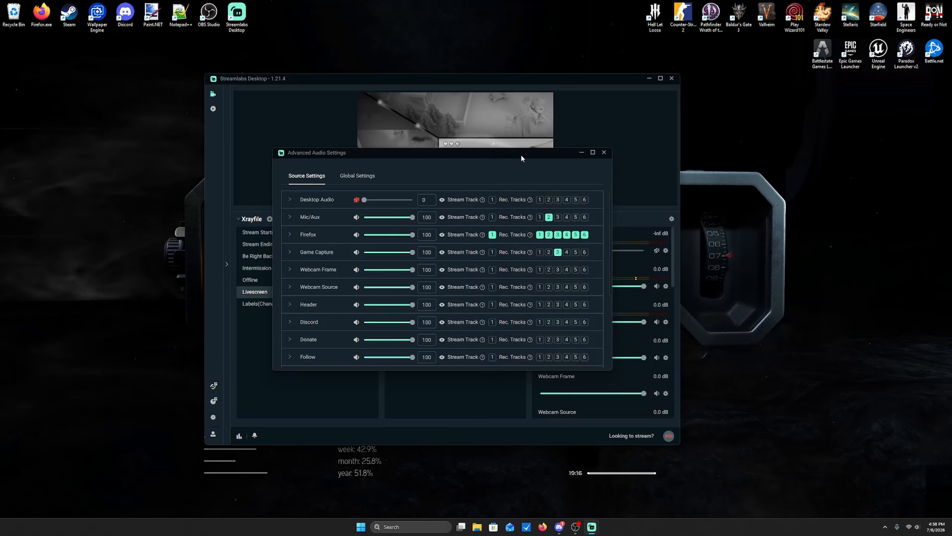
click(603, 152)
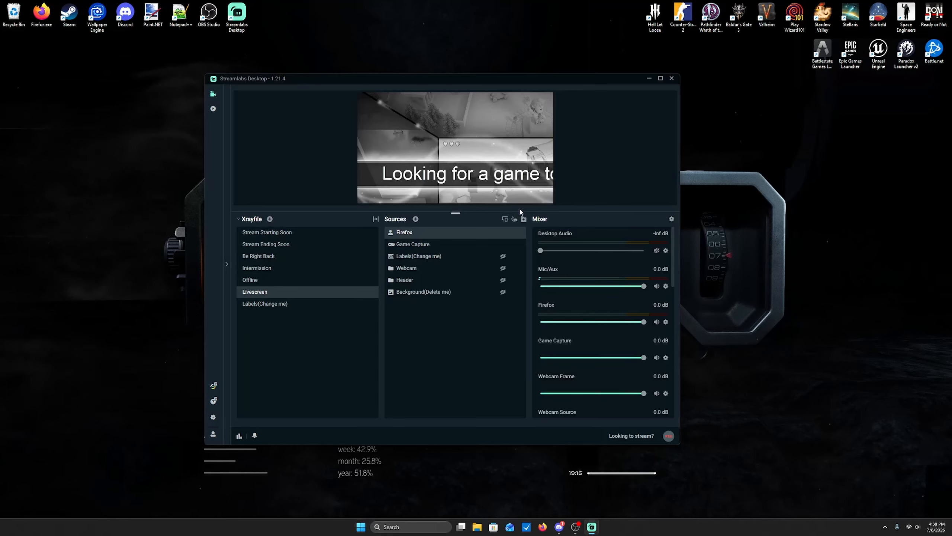
Add a new Application Audio source named Discord to the Livescreen scene instead of reusing the existing one.
click(416, 219)
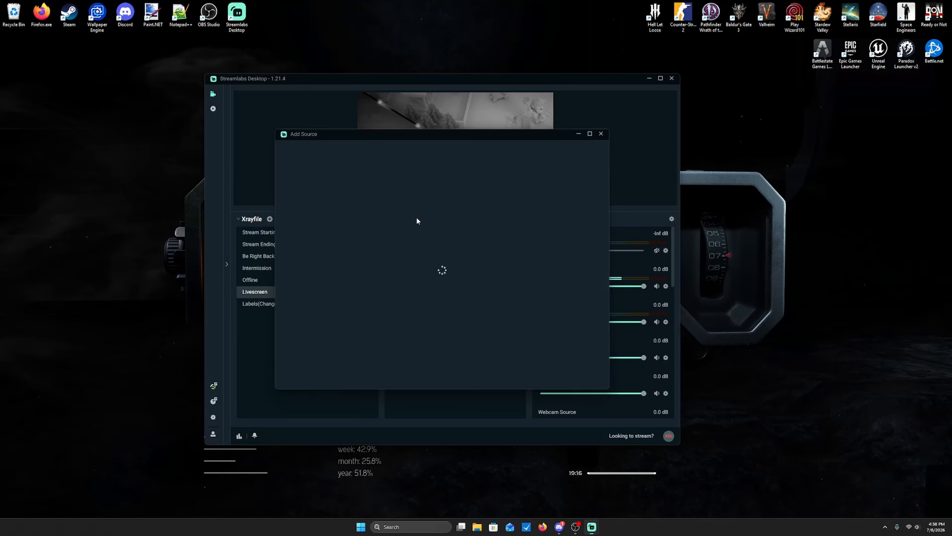
scroll(331, 306, down, 6)
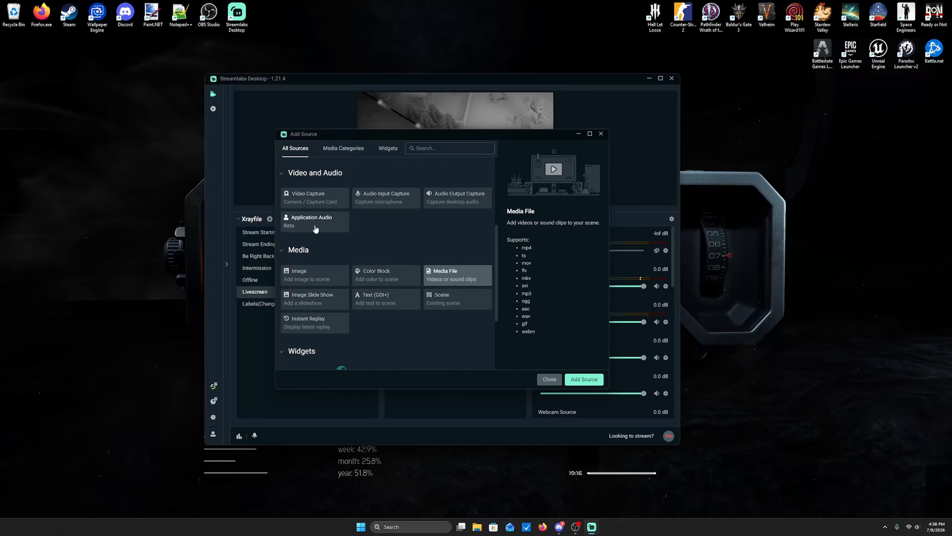
click(316, 225)
click(582, 381)
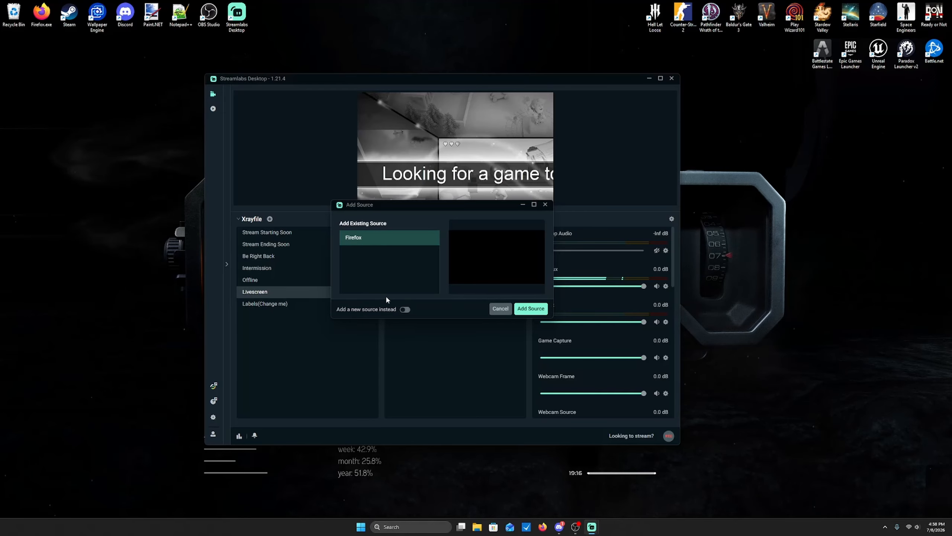
click(405, 310)
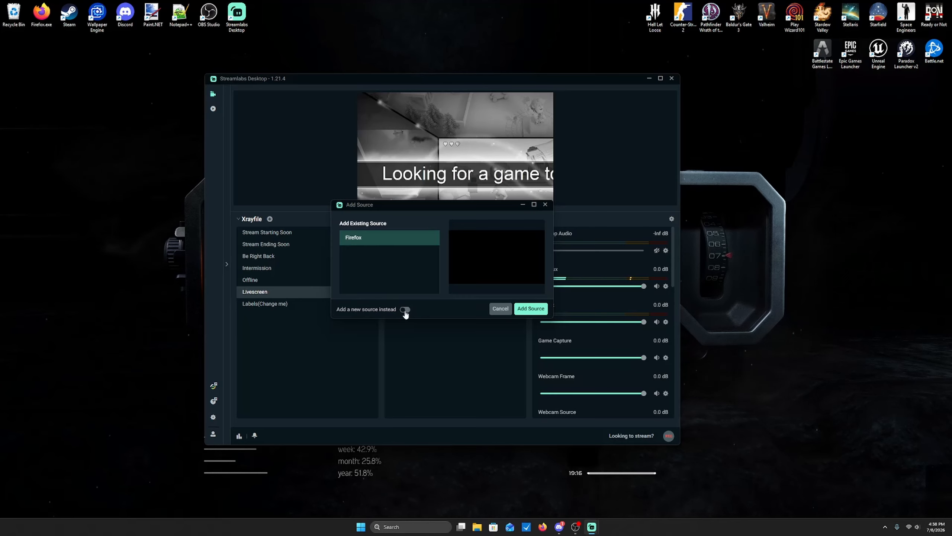
drag(433, 254, 315, 252)
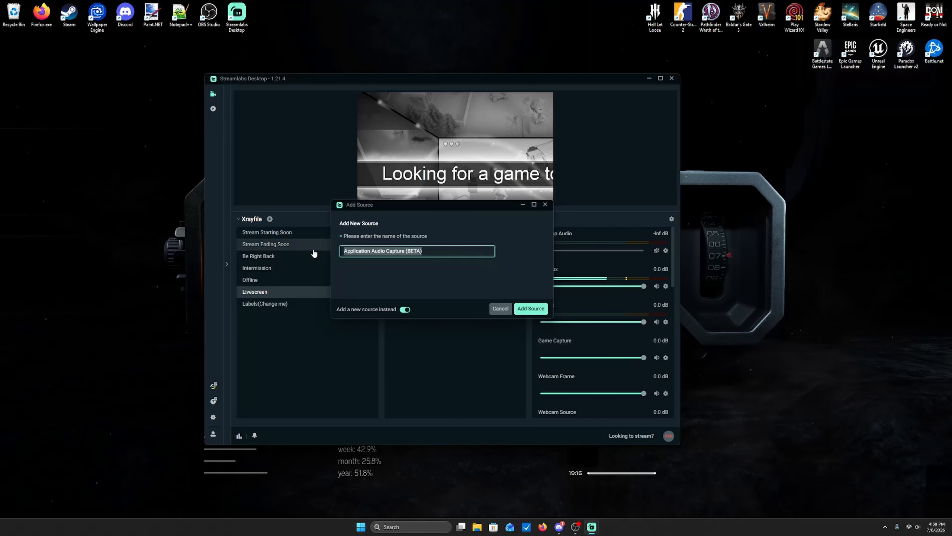
text(Discord)
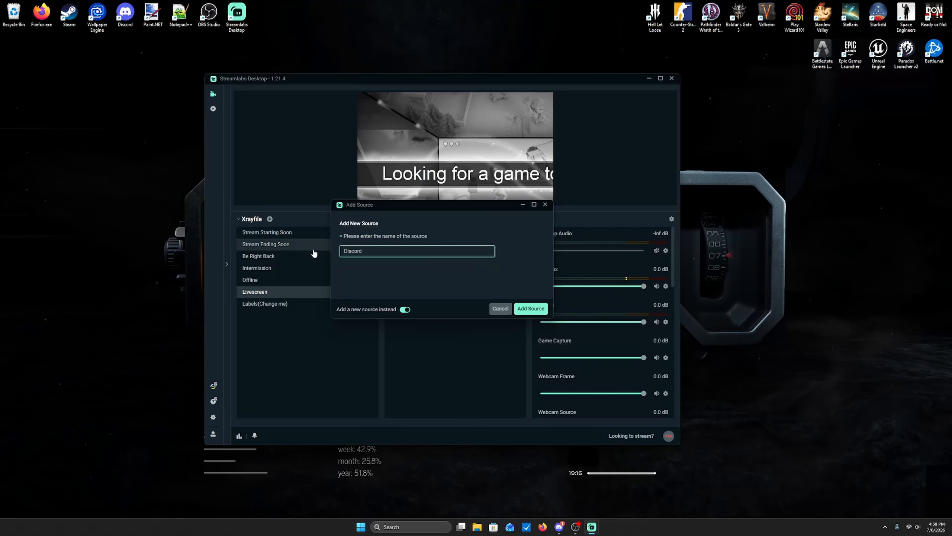
click(529, 307)
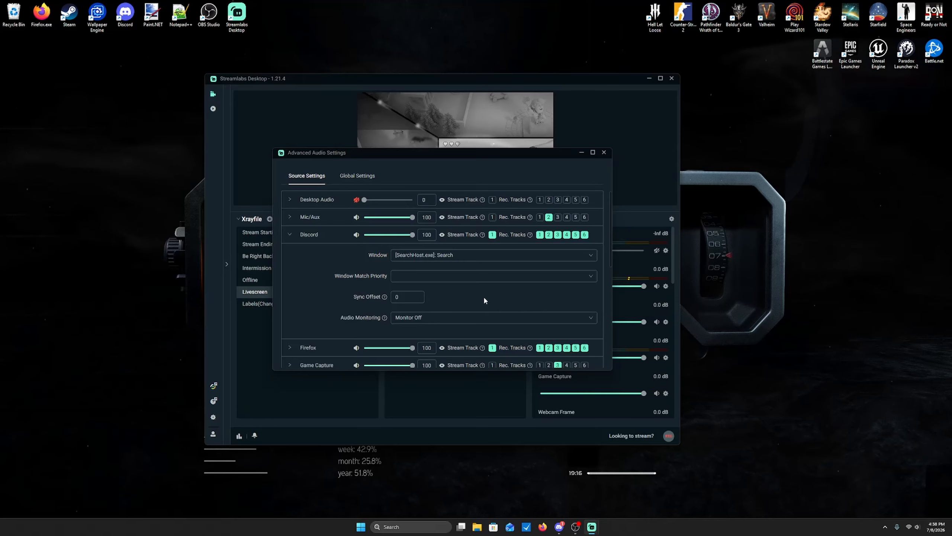
Set the Discord source's window to [Discord.exe] and its match priority to "Match title, otherwise find window of same executable".
click(440, 259)
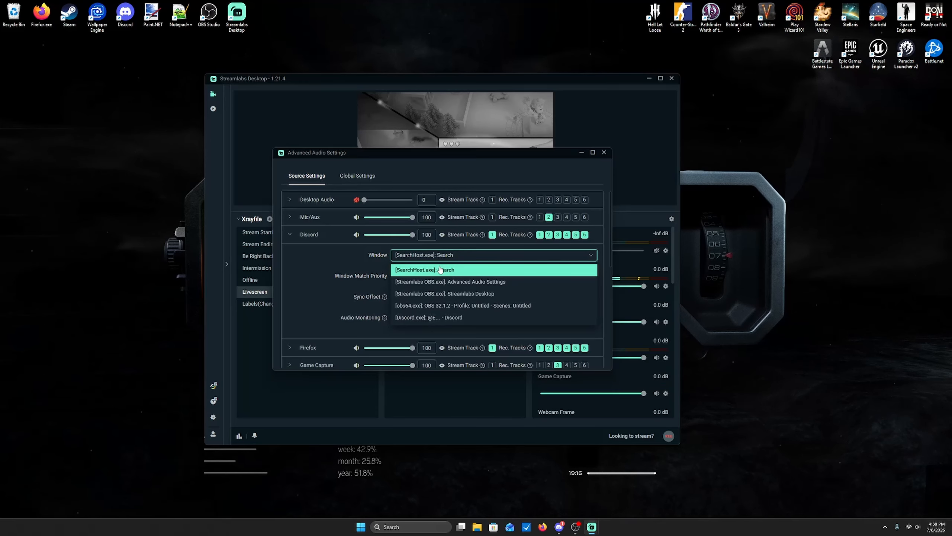
click(417, 318)
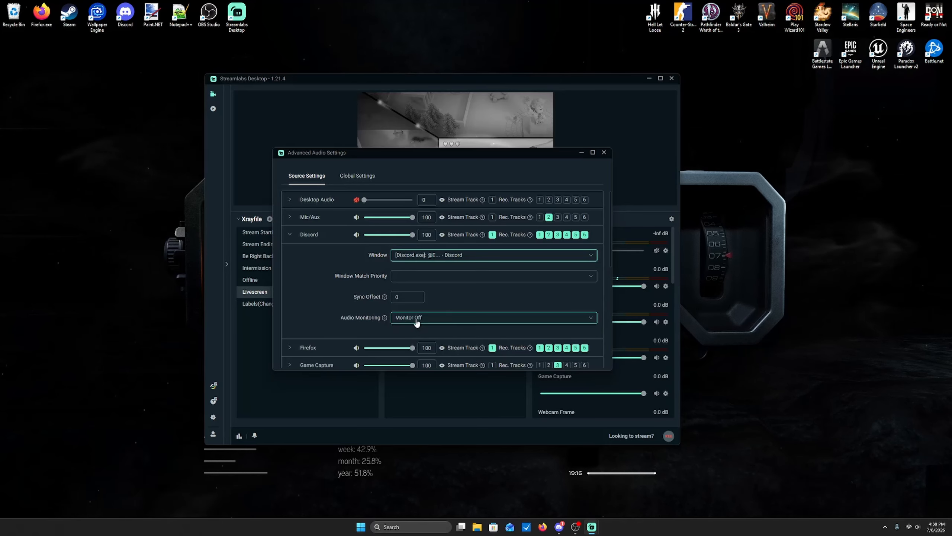
click(403, 279)
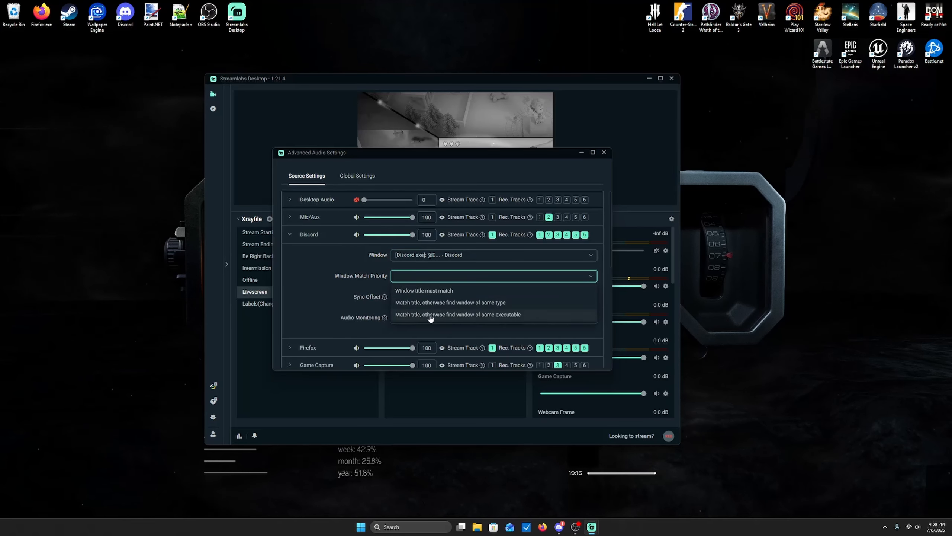
click(454, 318)
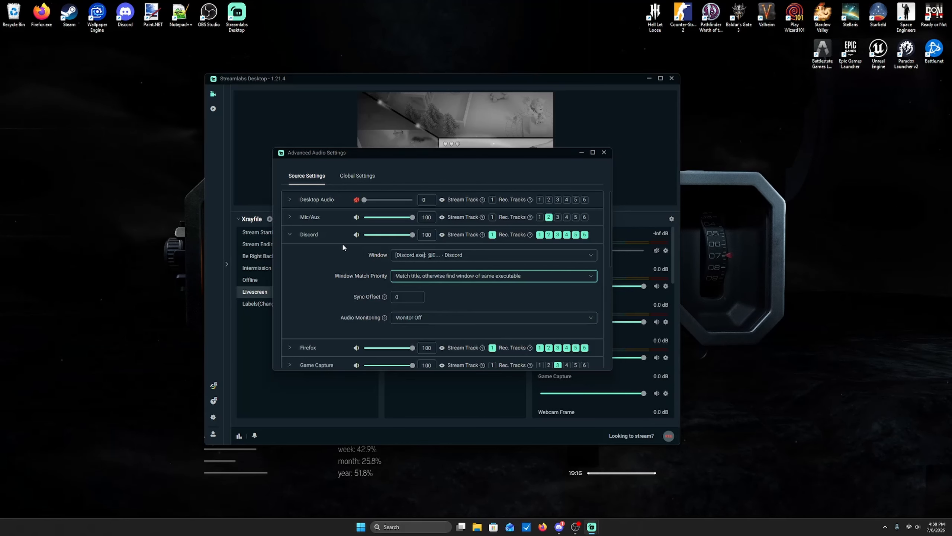
click(328, 239)
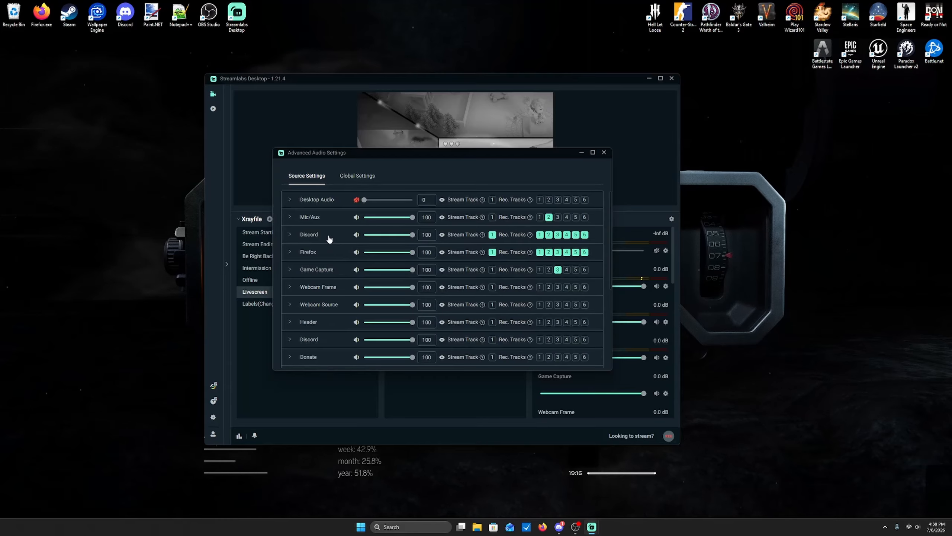
key(super)
key(super)
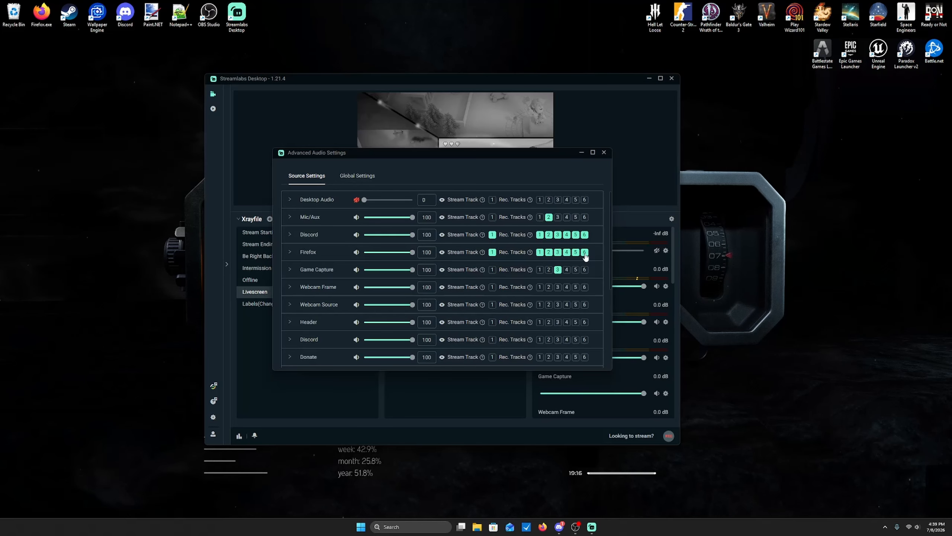
click(604, 152)
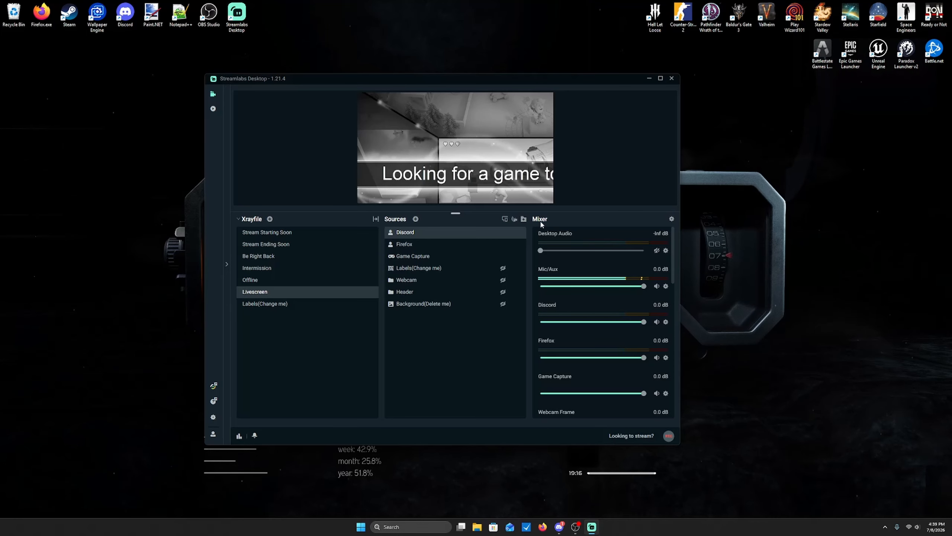
Reopen the advanced audio settings and turn off recording tracks 1 to 6 for the Discord and Firefox application sources.
click(671, 219)
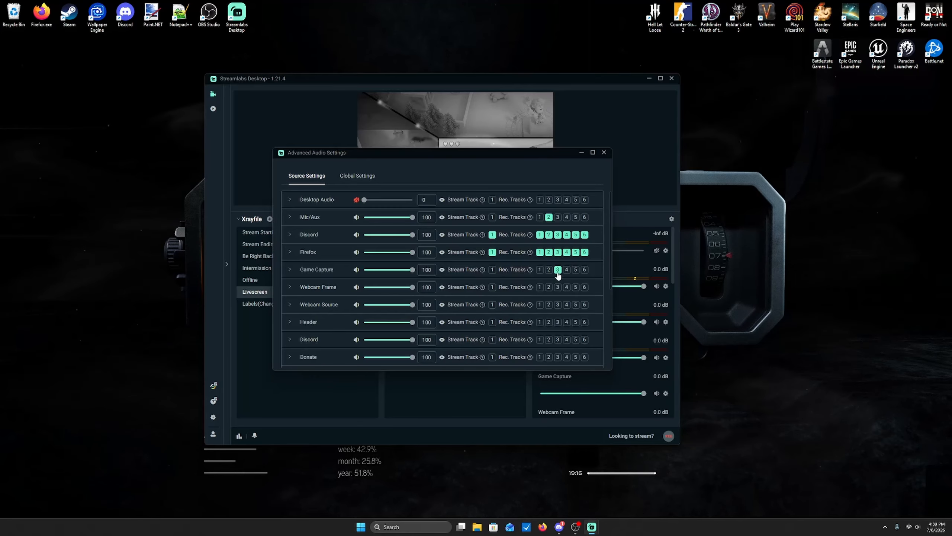
click(540, 252)
click(540, 235)
click(548, 234)
click(549, 252)
click(557, 252)
click(558, 234)
click(566, 234)
click(576, 234)
click(584, 234)
click(584, 252)
click(576, 253)
click(566, 252)
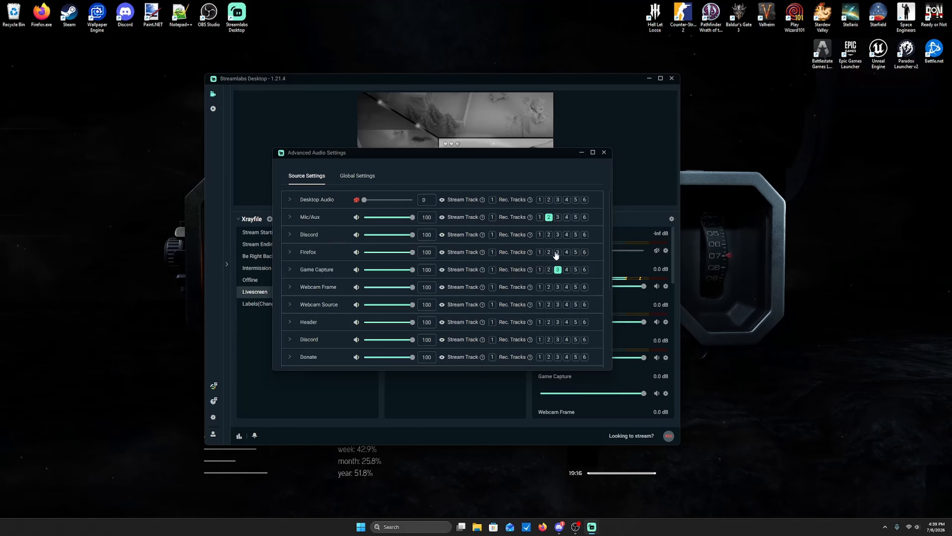
Assign the Discord application source to recording track 4 and Firefox to recording track 5 only.
click(567, 234)
click(567, 252)
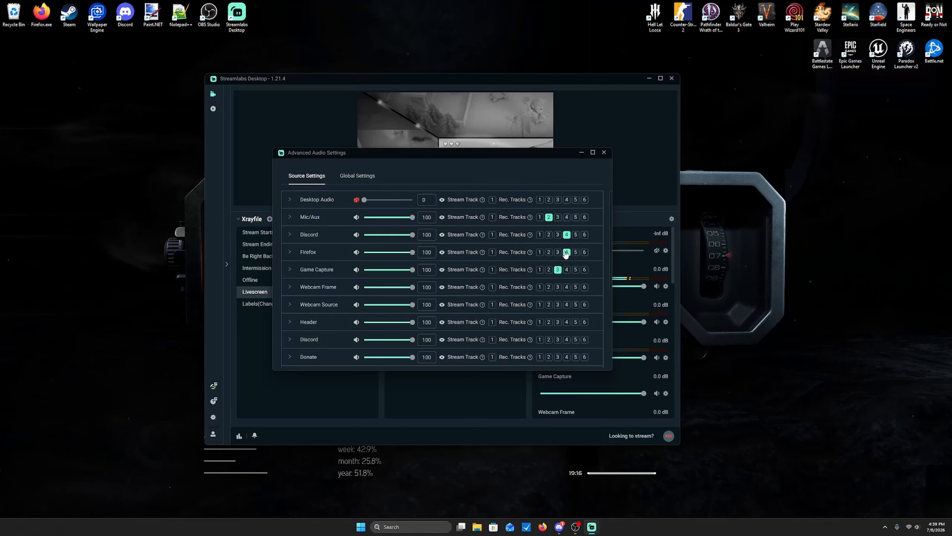
click(569, 255)
click(576, 252)
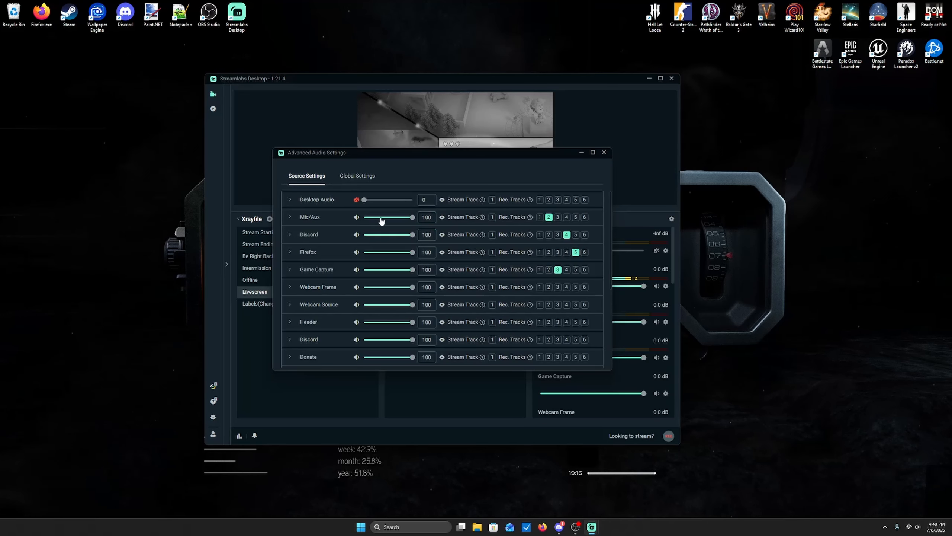
Examine the volume and detailed audio settings of Mic/Aux and Discord, then close the advanced audio settings.
drag(413, 218, 510, 242)
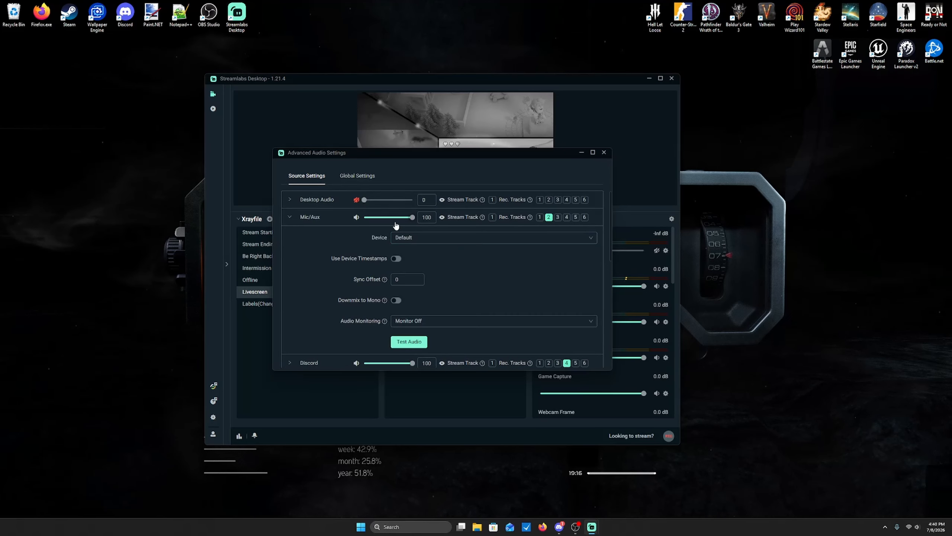
scroll(427, 290, down, 2)
scroll(365, 267, down, 2)
scroll(337, 240, up, 3)
click(310, 217)
click(333, 240)
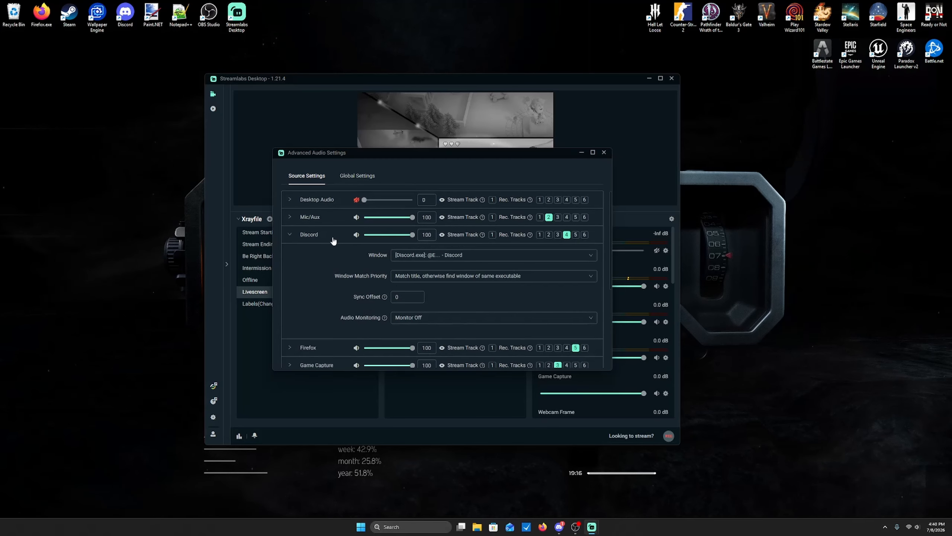
click(333, 240)
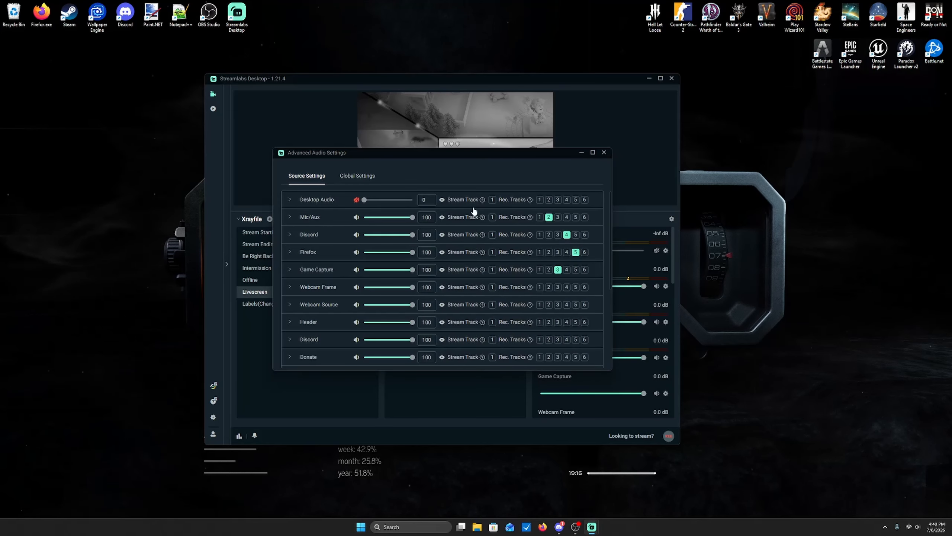
click(604, 152)
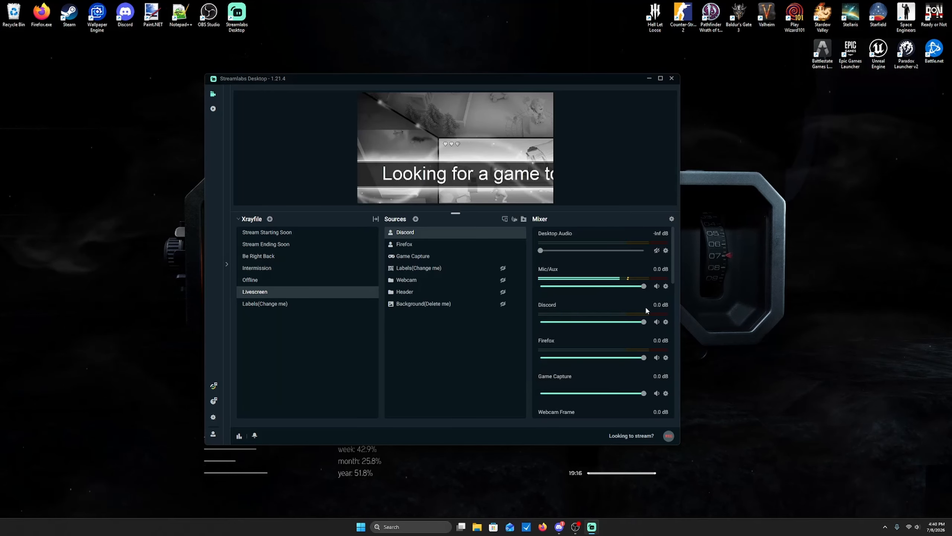
Examine the source options offered for Mic/Aux and Discord in the mixer.
click(666, 286)
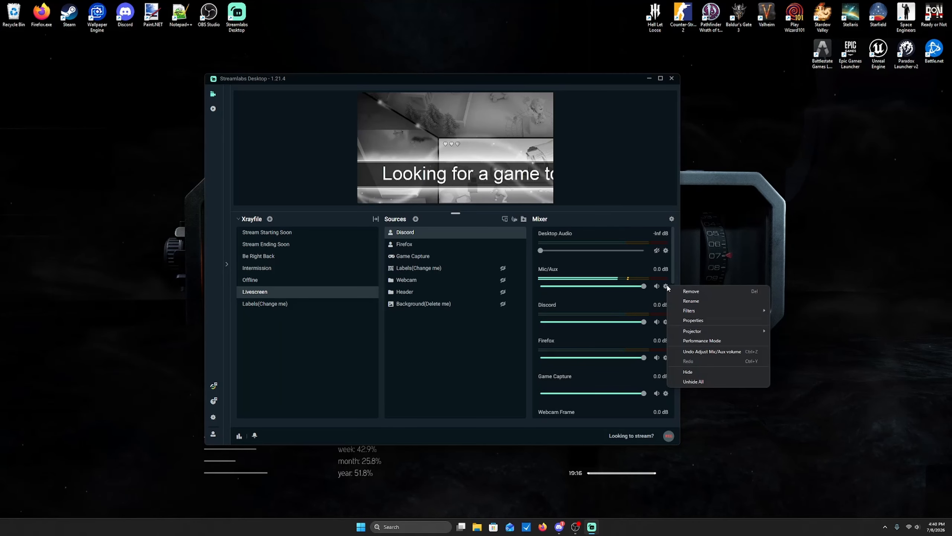
click(634, 305)
click(666, 322)
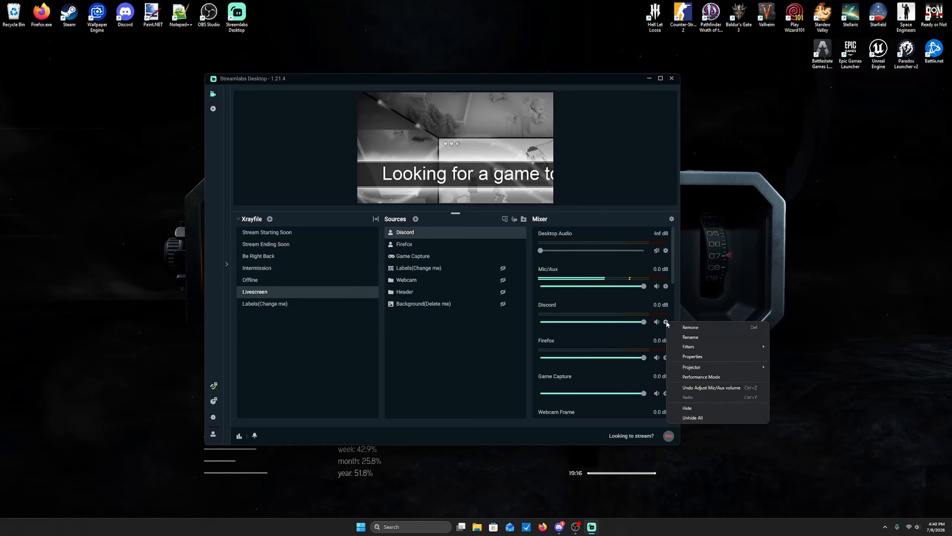
mouse_move(697, 349)
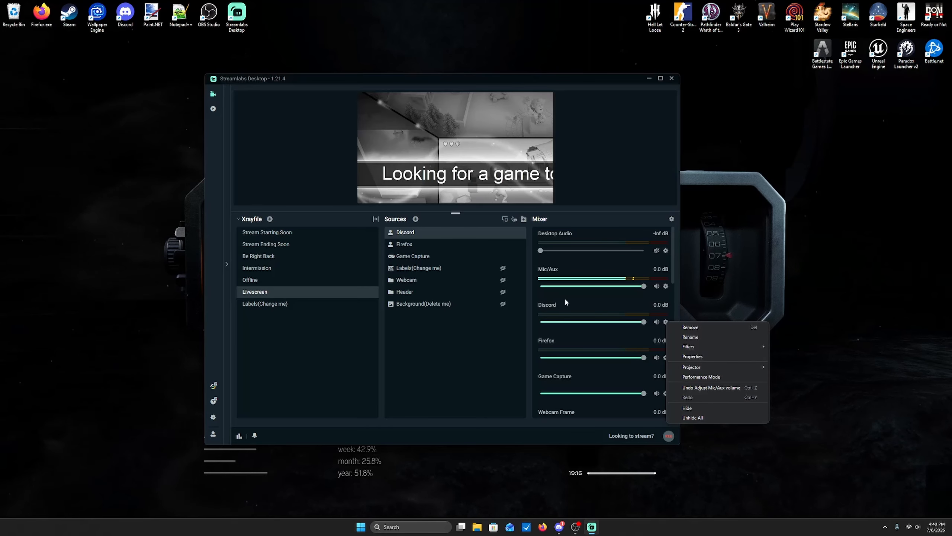
click(592, 307)
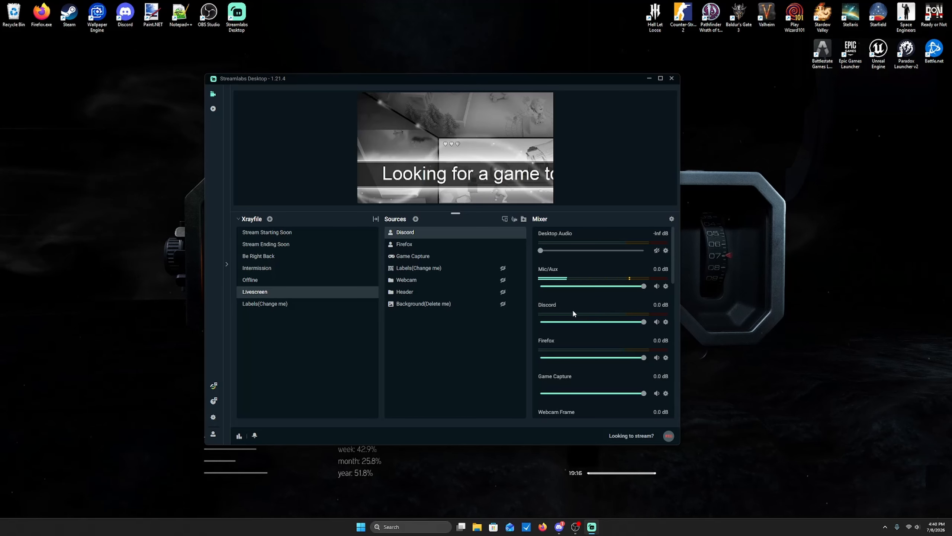
Open the Discord source's filters, examine the options for adding a filter, and close the filters without adding one.
click(665, 323)
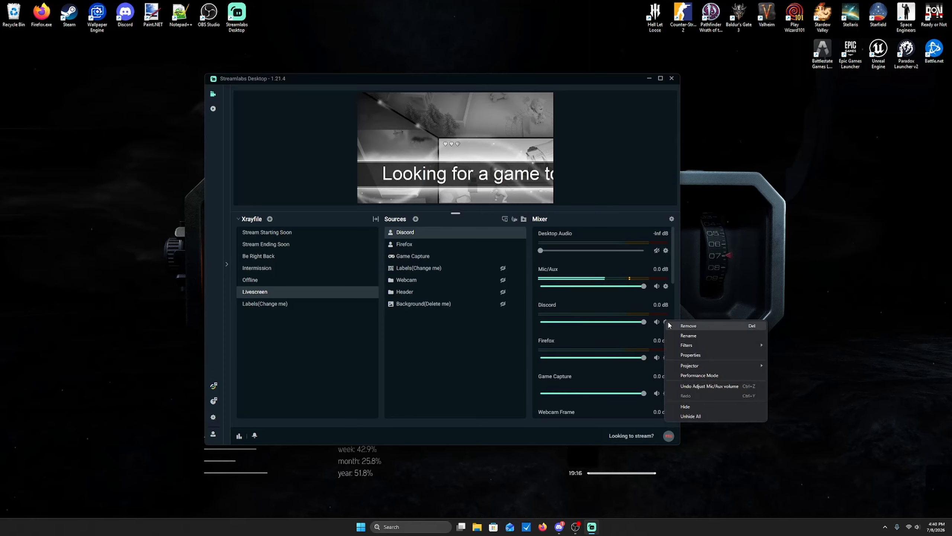
mouse_move(701, 347)
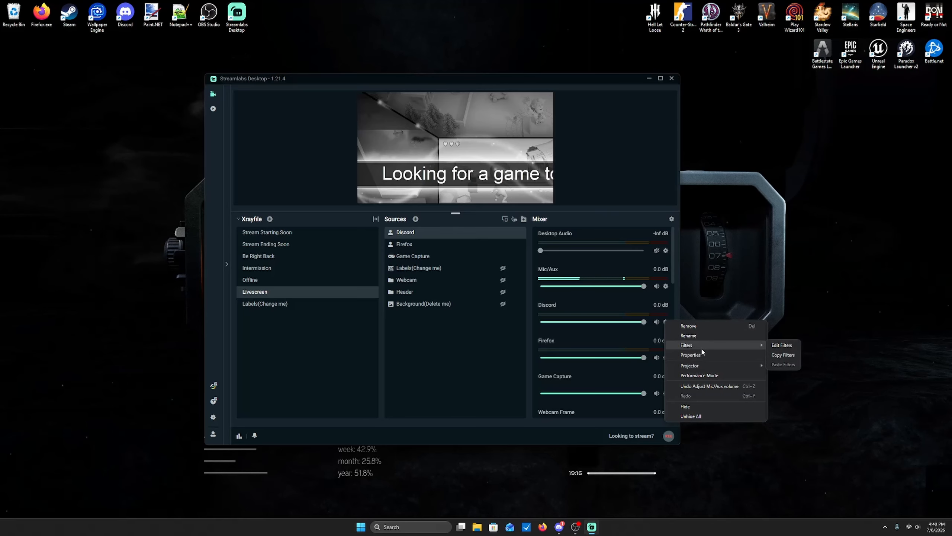
click(785, 345)
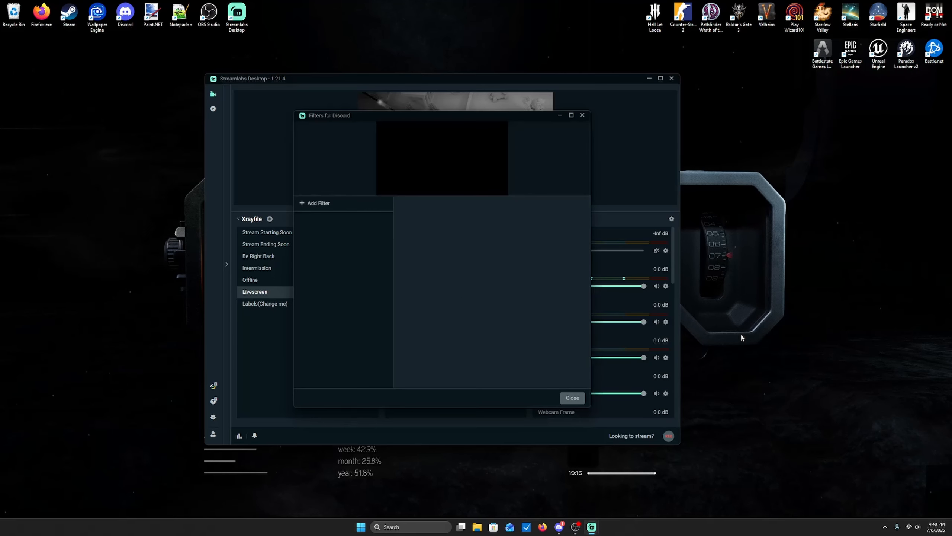
click(327, 205)
click(439, 176)
click(372, 203)
click(528, 157)
click(582, 116)
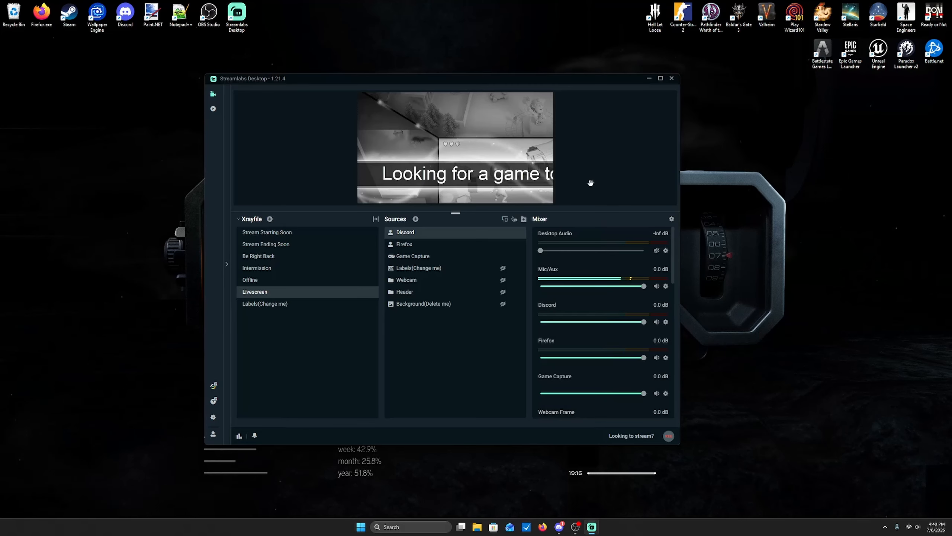